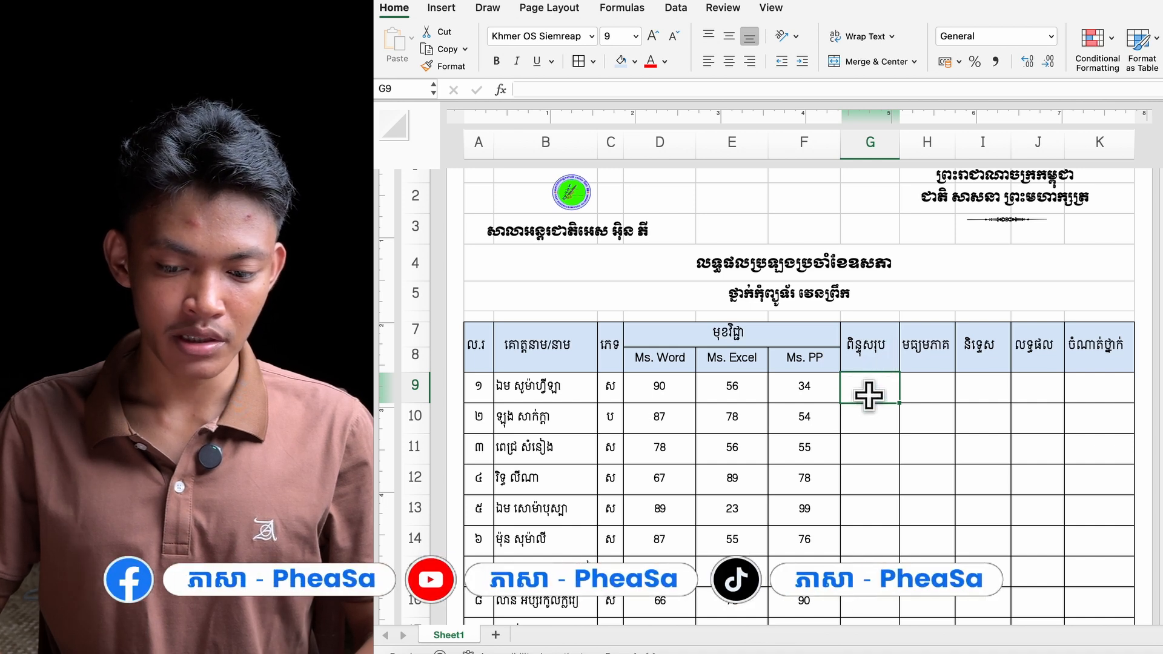
Total the three subject scores D9:F9 in G9 with a SUM formula and center the result horizontally
left_click_drag(663, 389, 771, 389)
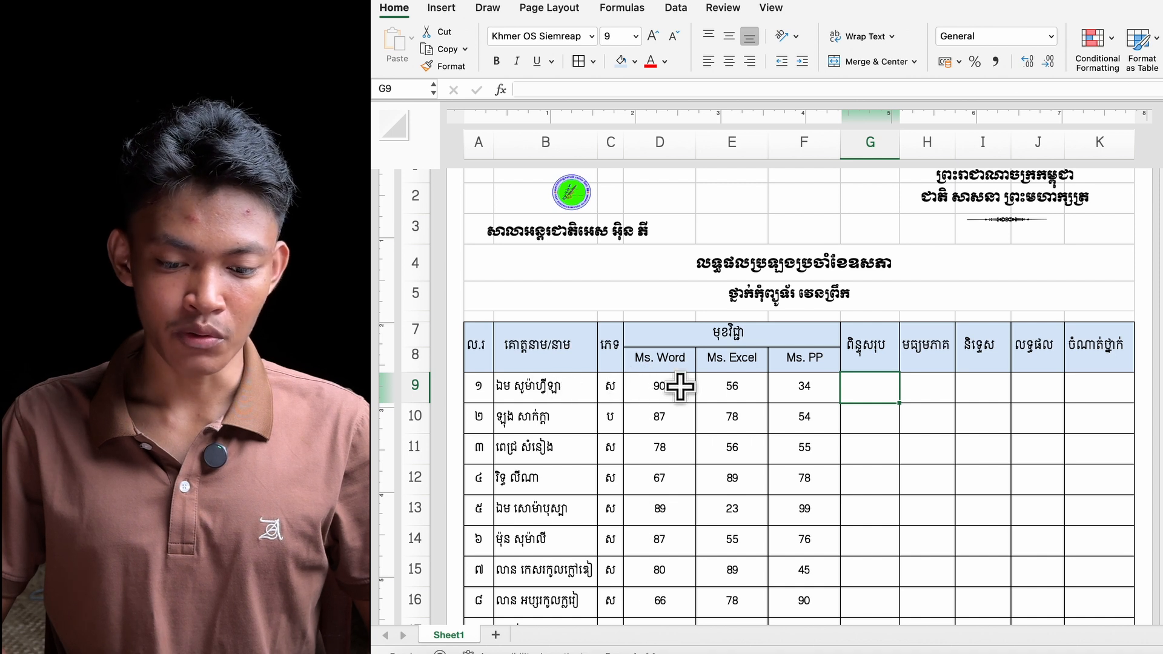
type("=sum")
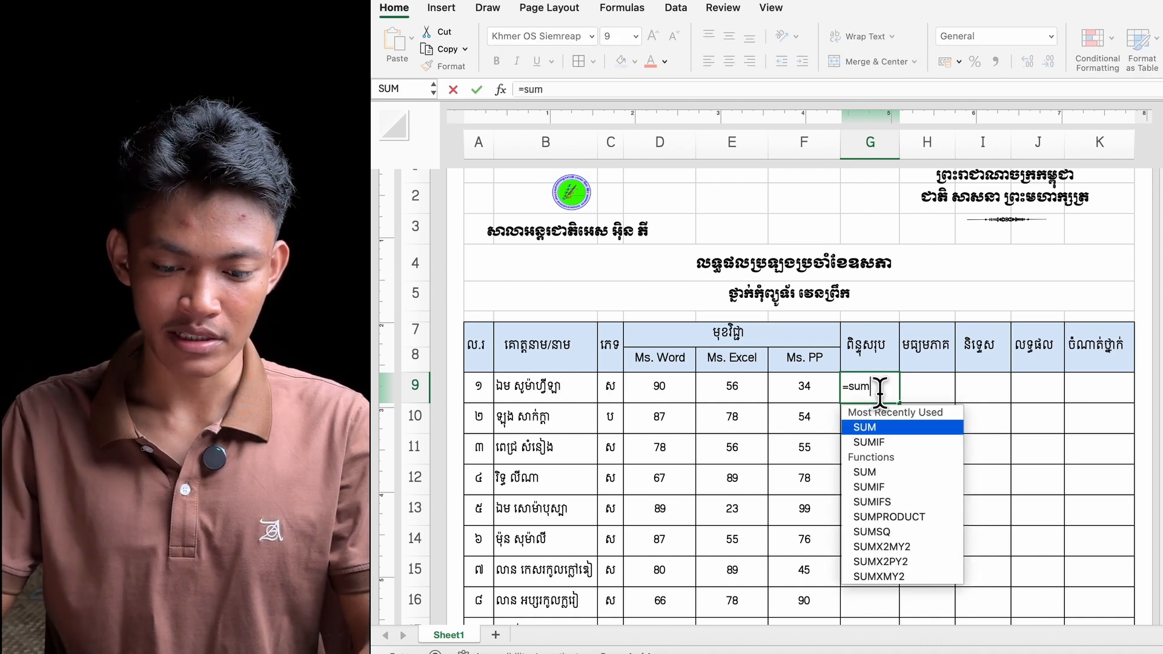
key("Tab")
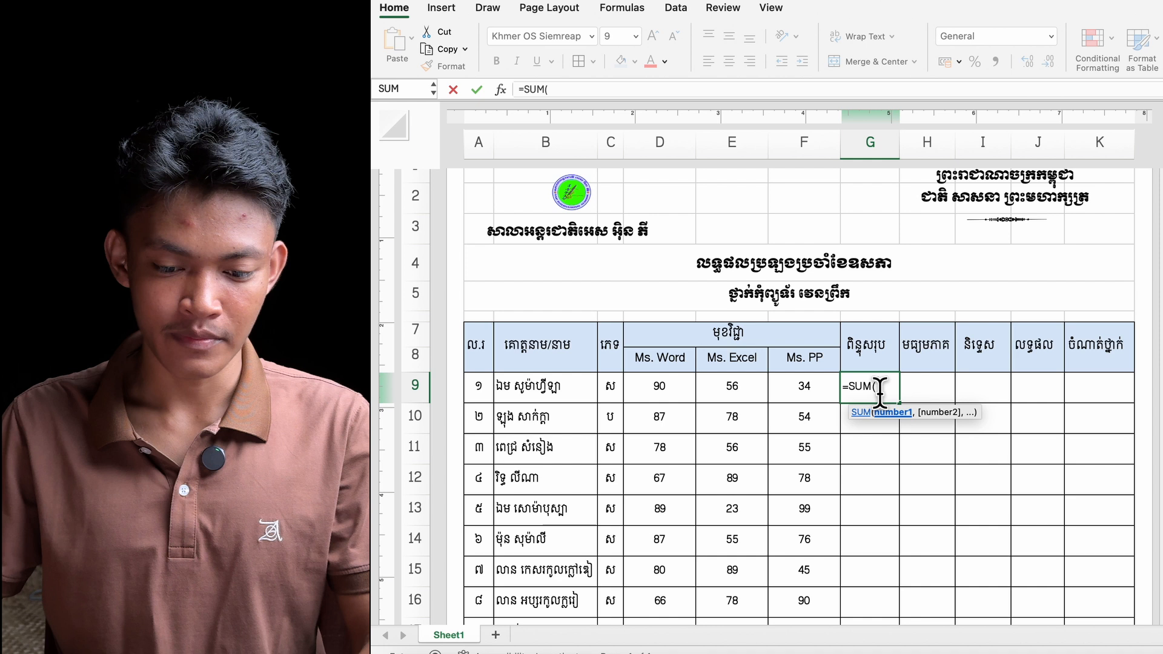
left_click_drag(690, 381, 788, 388)
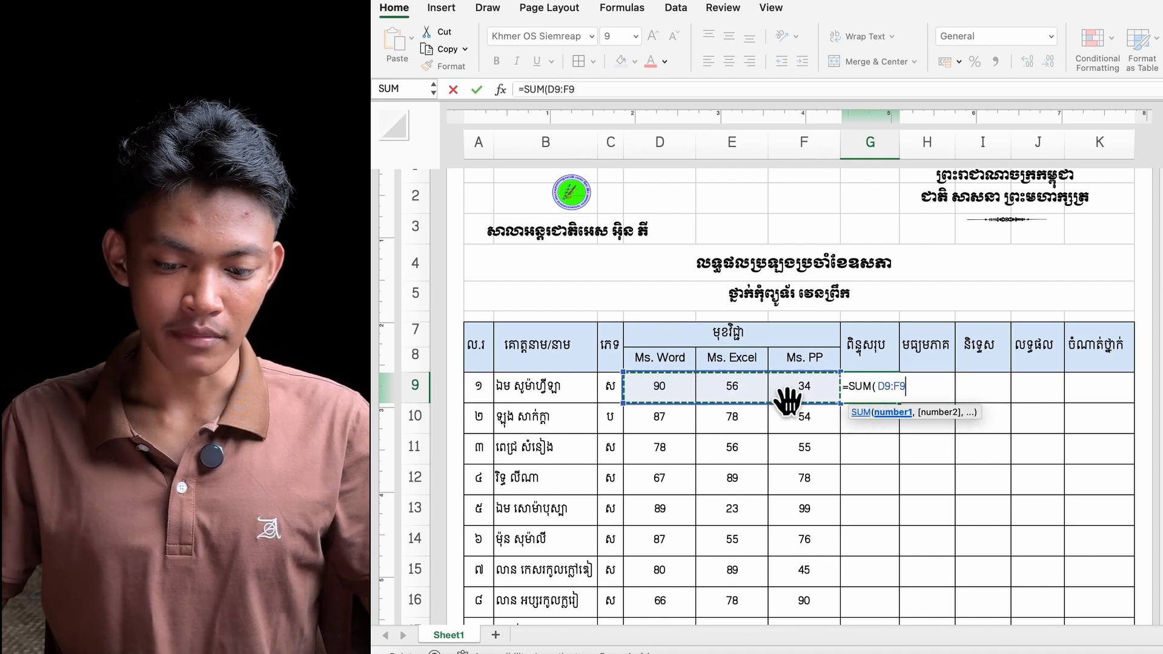
key("Return")
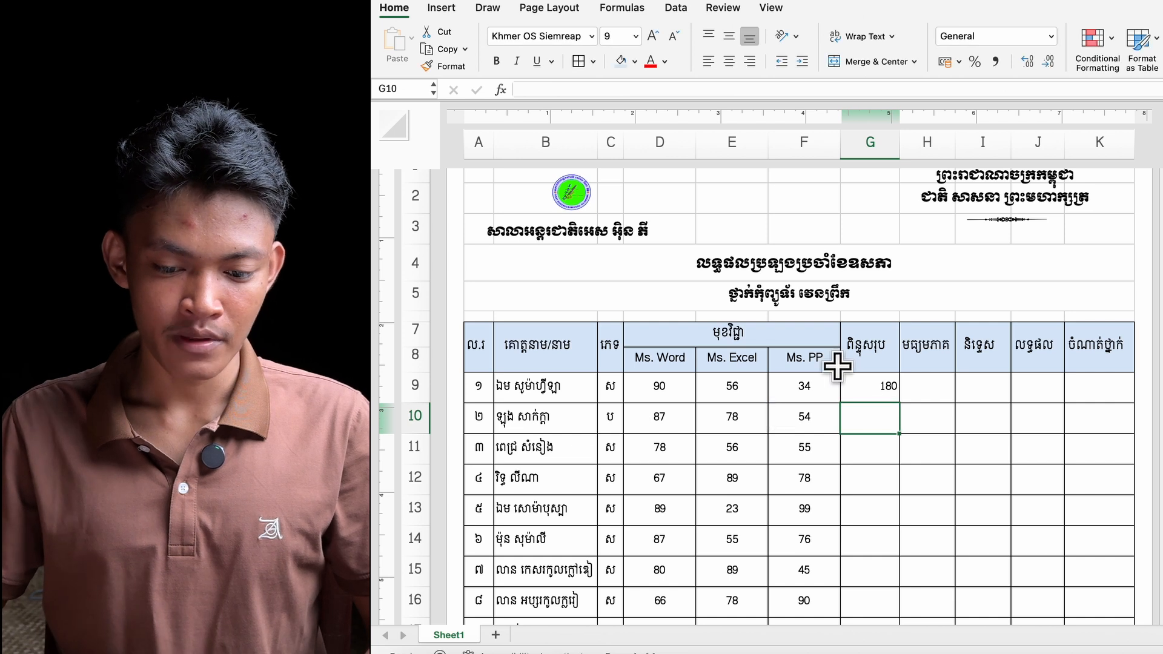
left_click(857, 385)
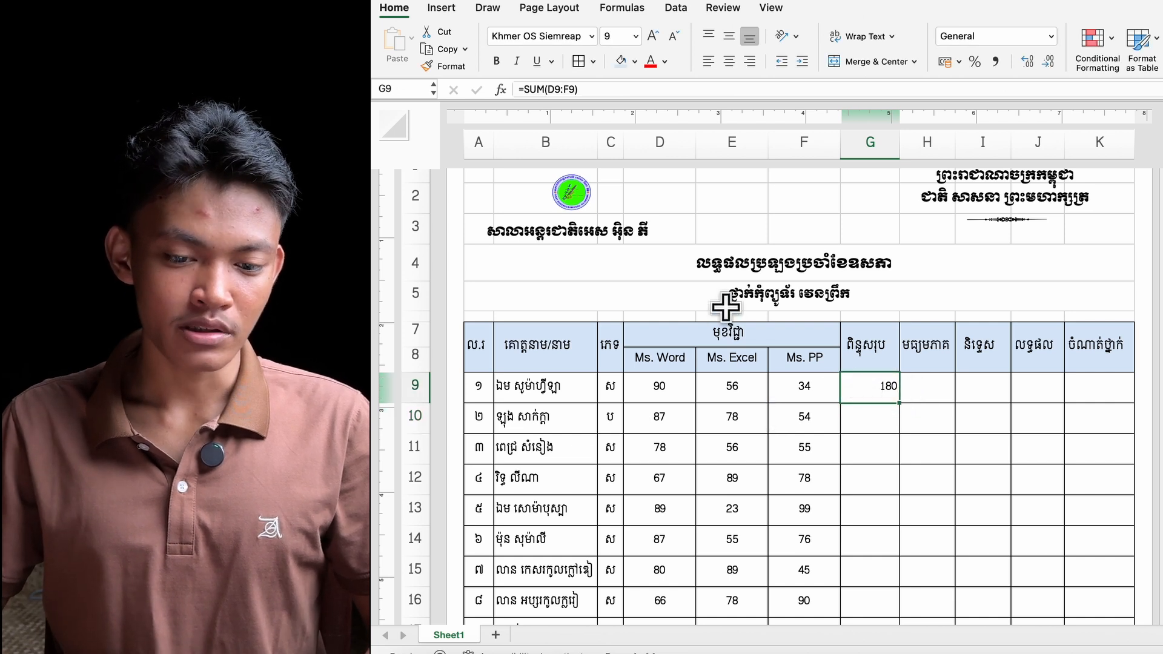
left_click(729, 62)
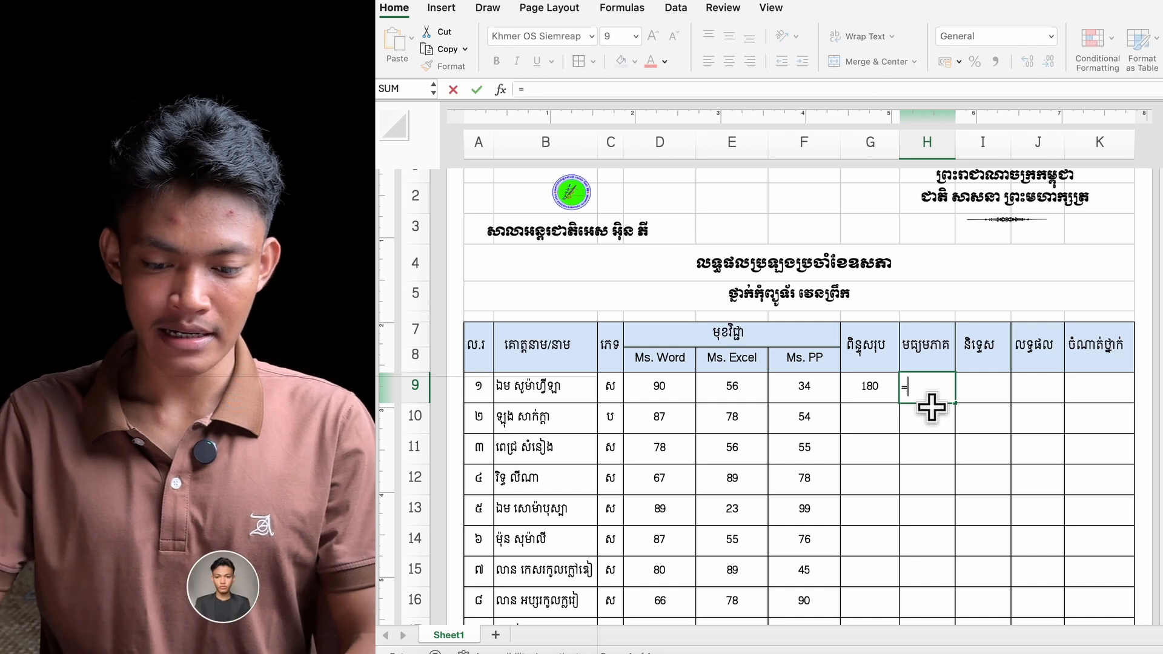
Calculate the average of D9:F9 in H9 with the AVERAGE function and center the result horizontally
type("a")
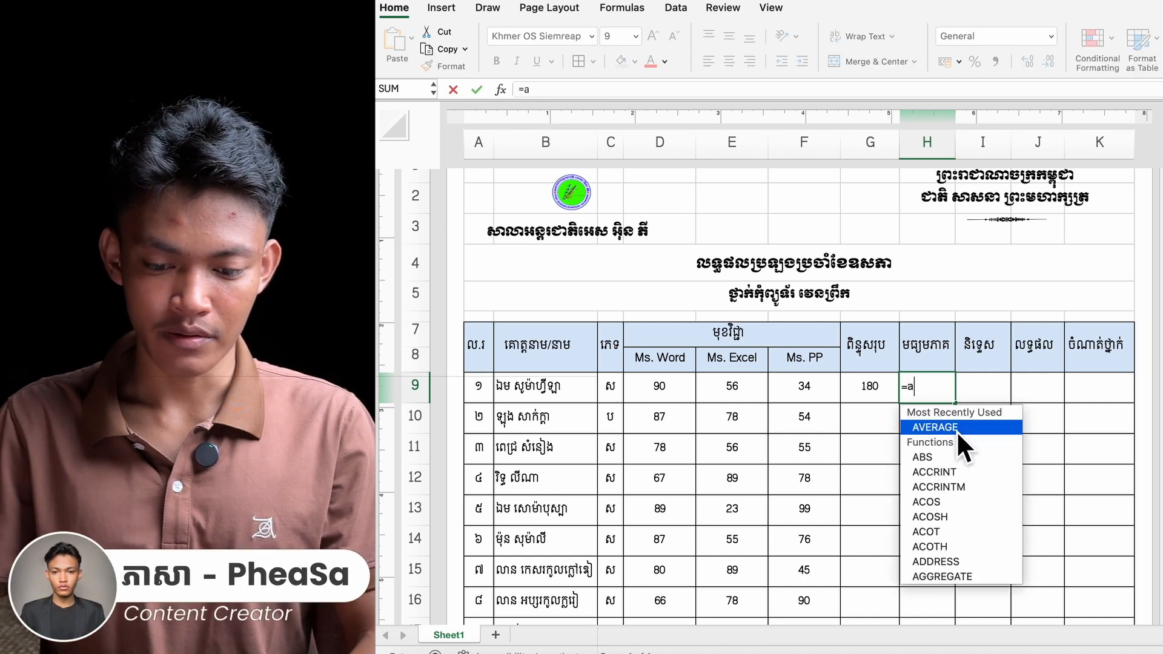
double_click(956, 430)
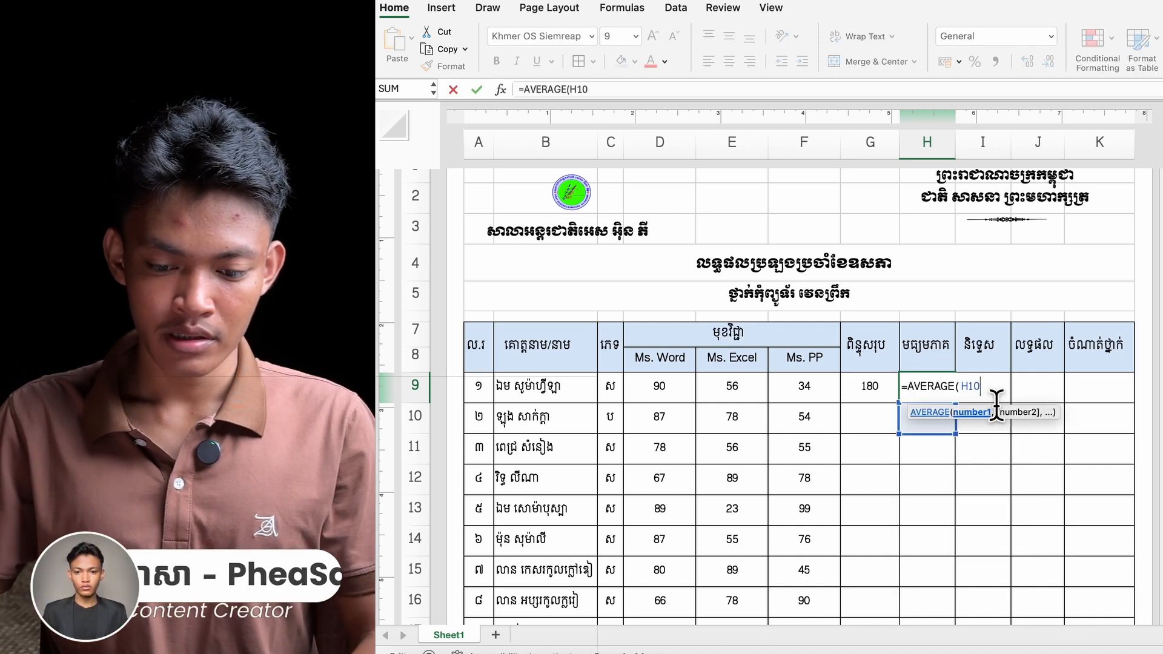
key("BackSpace")
key("BackSpace")
key("BackSpace")
left_click(894, 374)
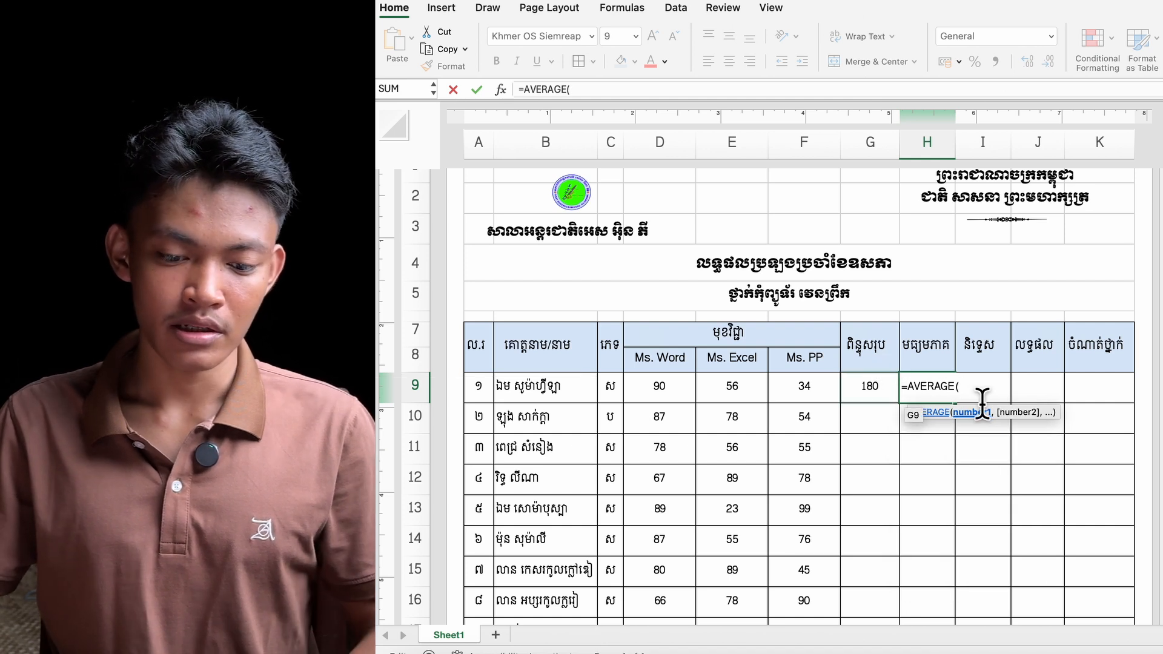
left_click_drag(667, 385, 805, 386)
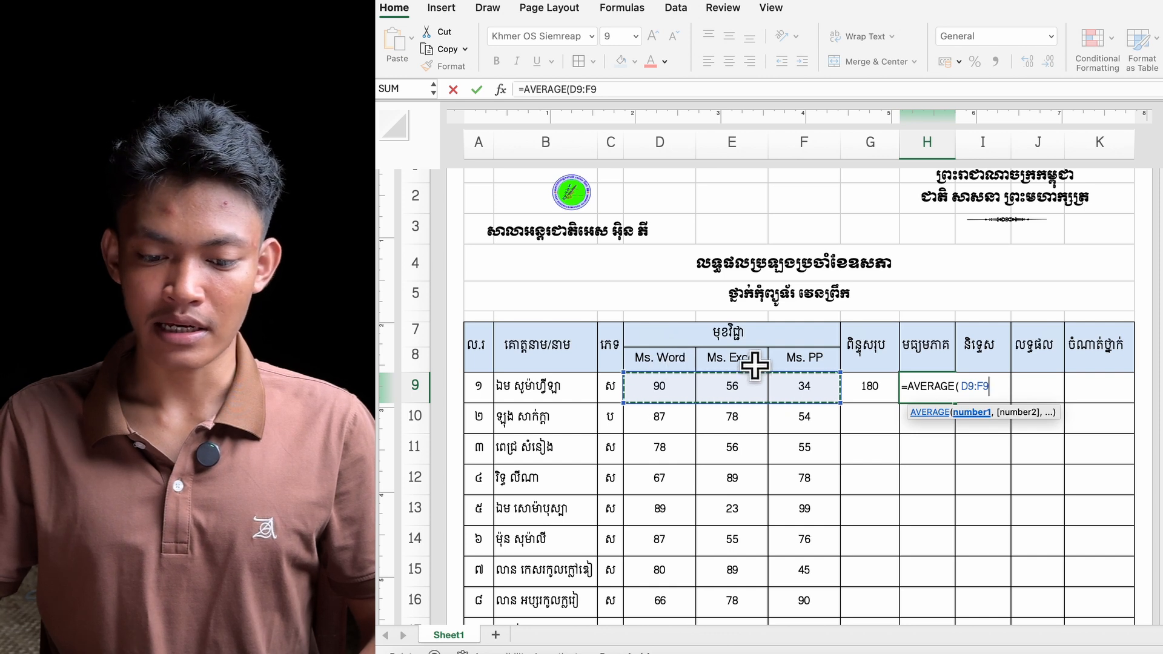
key("Return")
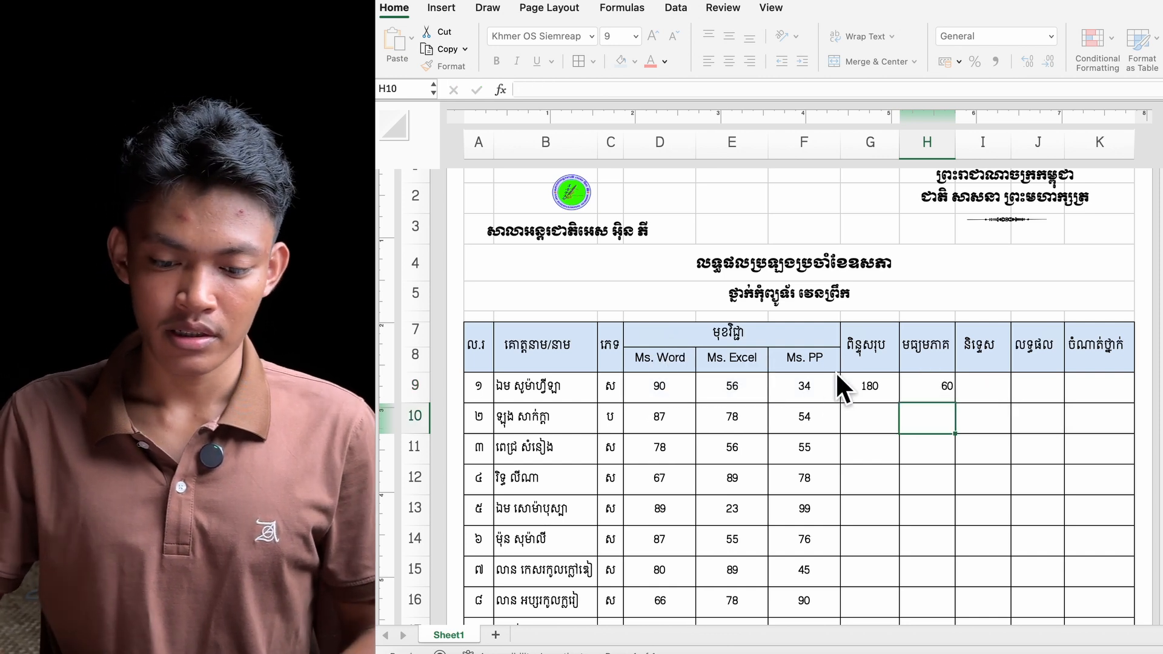
left_click(924, 384)
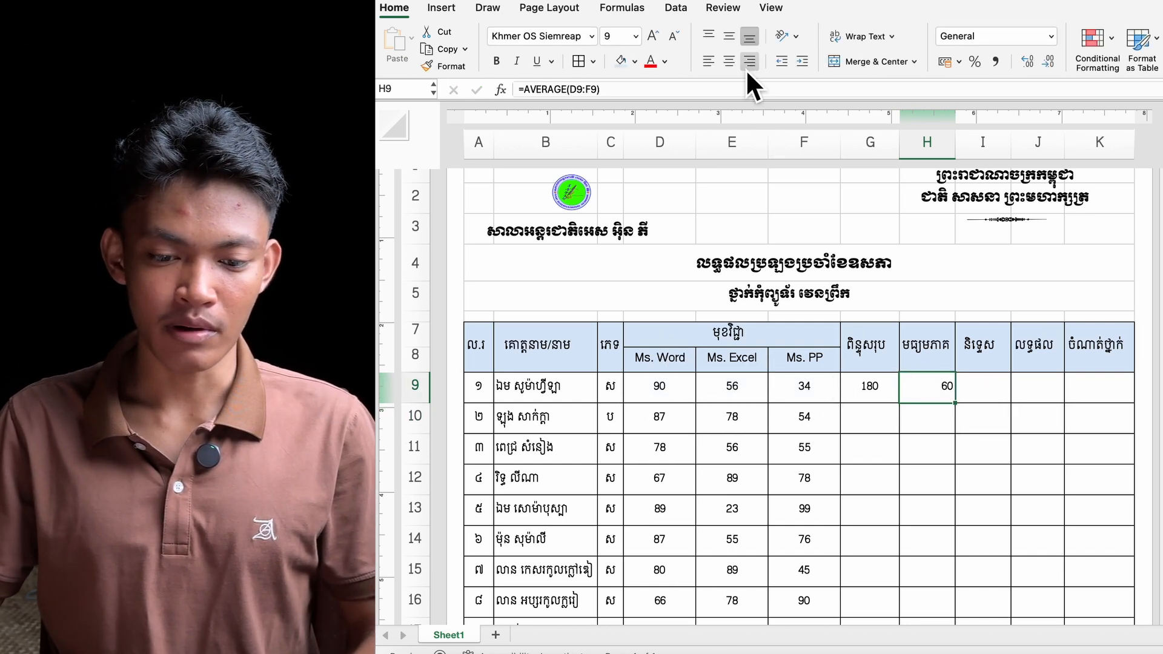
left_click_drag(885, 396, 908, 386)
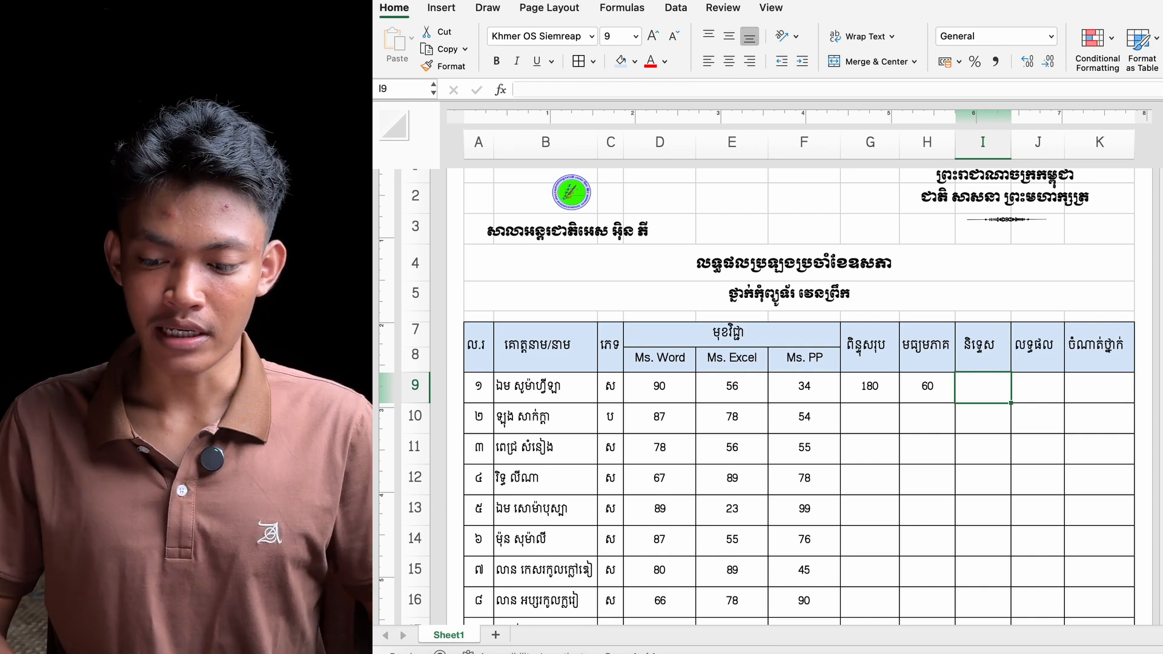
Enter the maximum score 100 in cell L9, outside the results table
left_click(1162, 387)
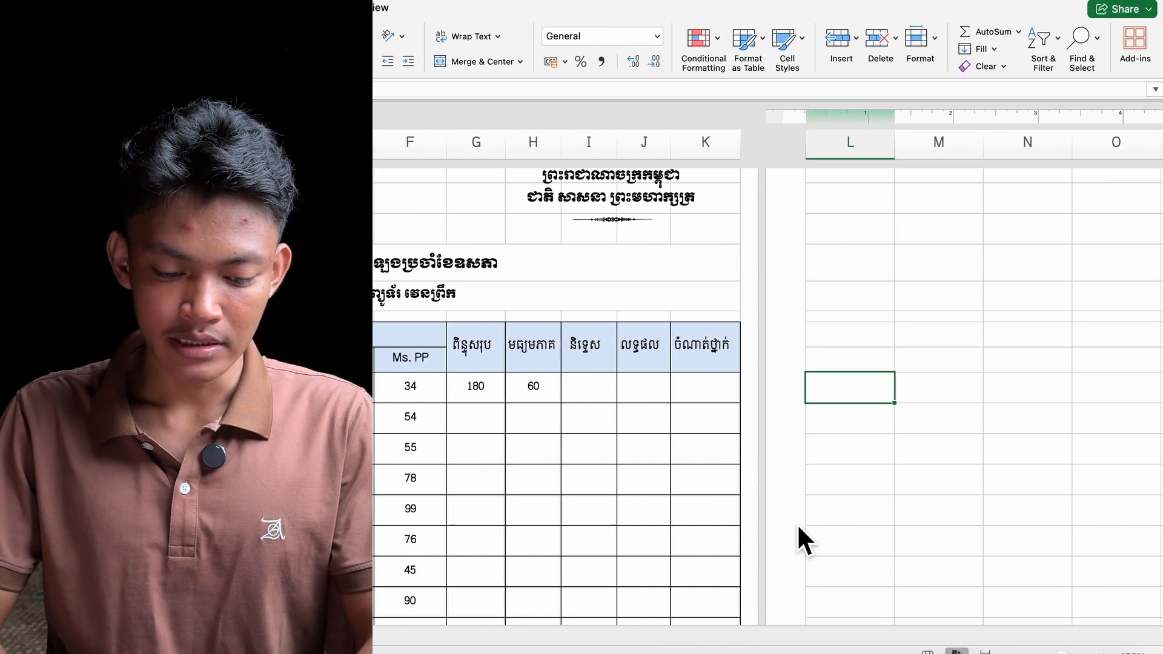
type("100")
key("Return")
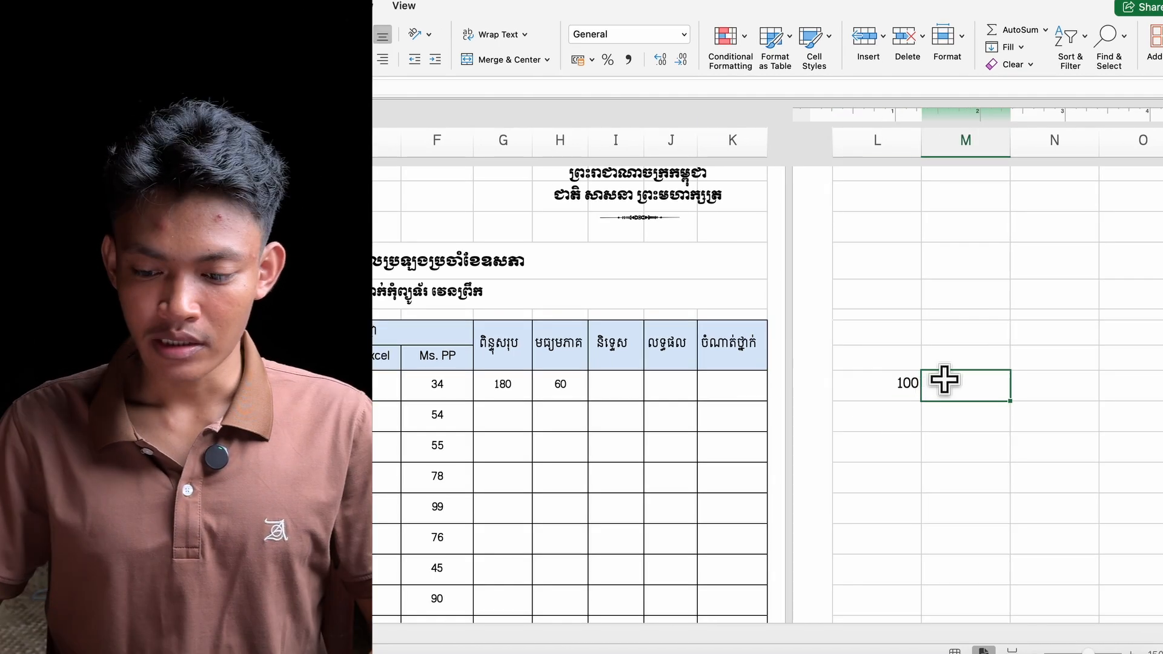
left_click(882, 399)
left_click(878, 440)
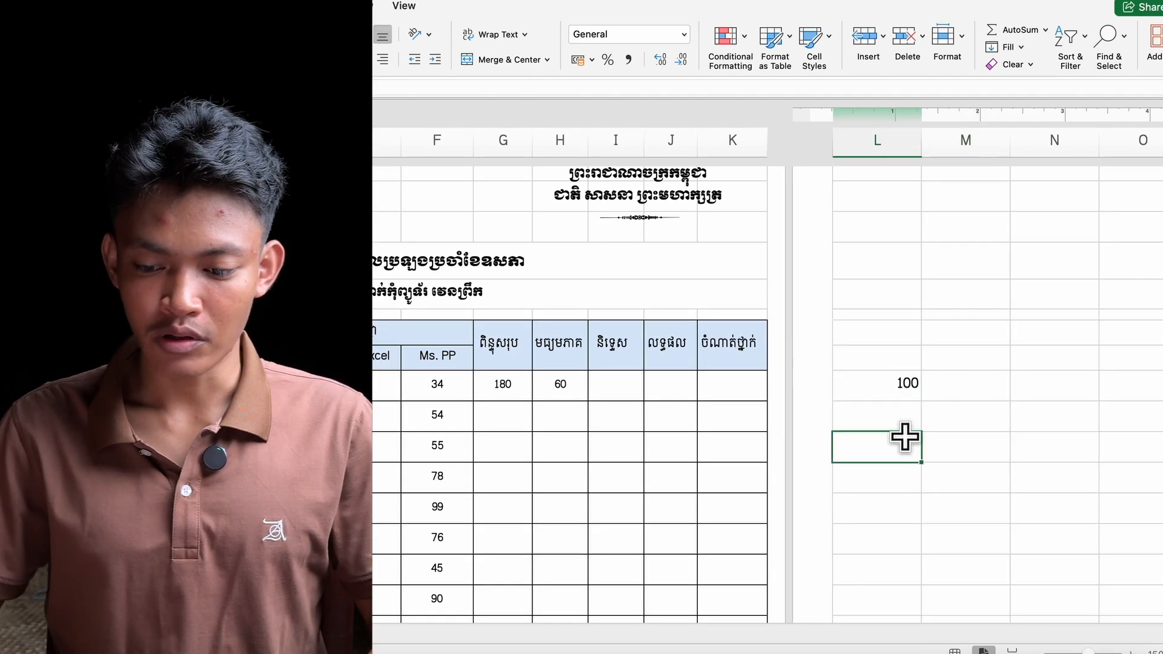
left_click(877, 389)
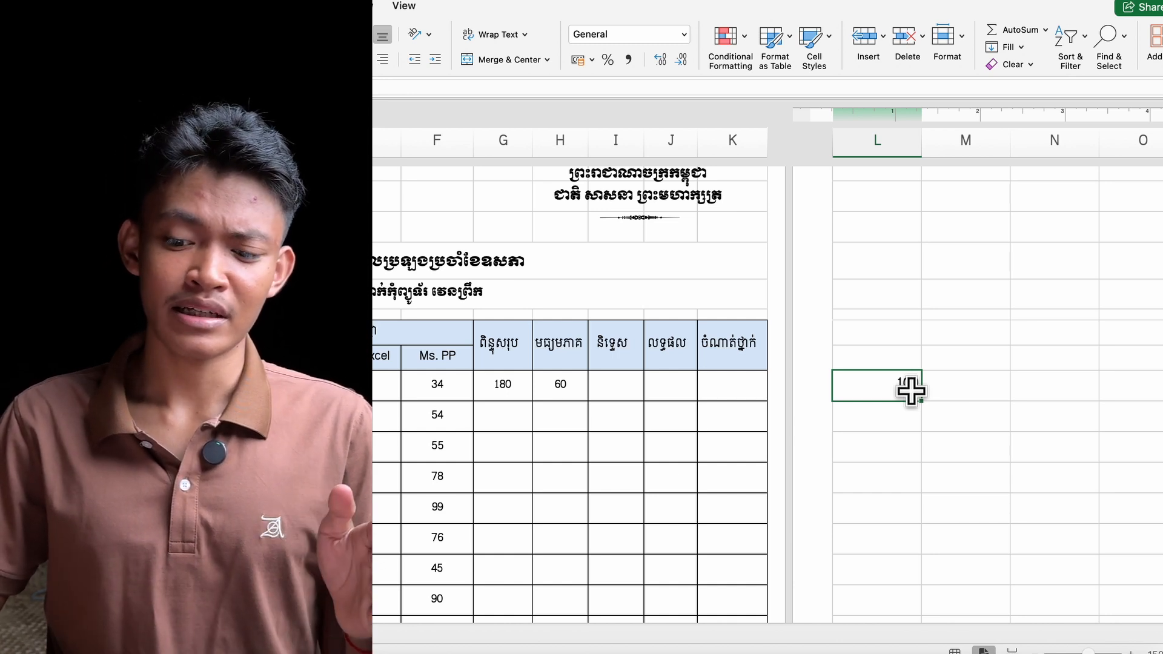
Enter 50/5 in cell L10 and 10 in cell L11 below the 100
left_click(900, 417)
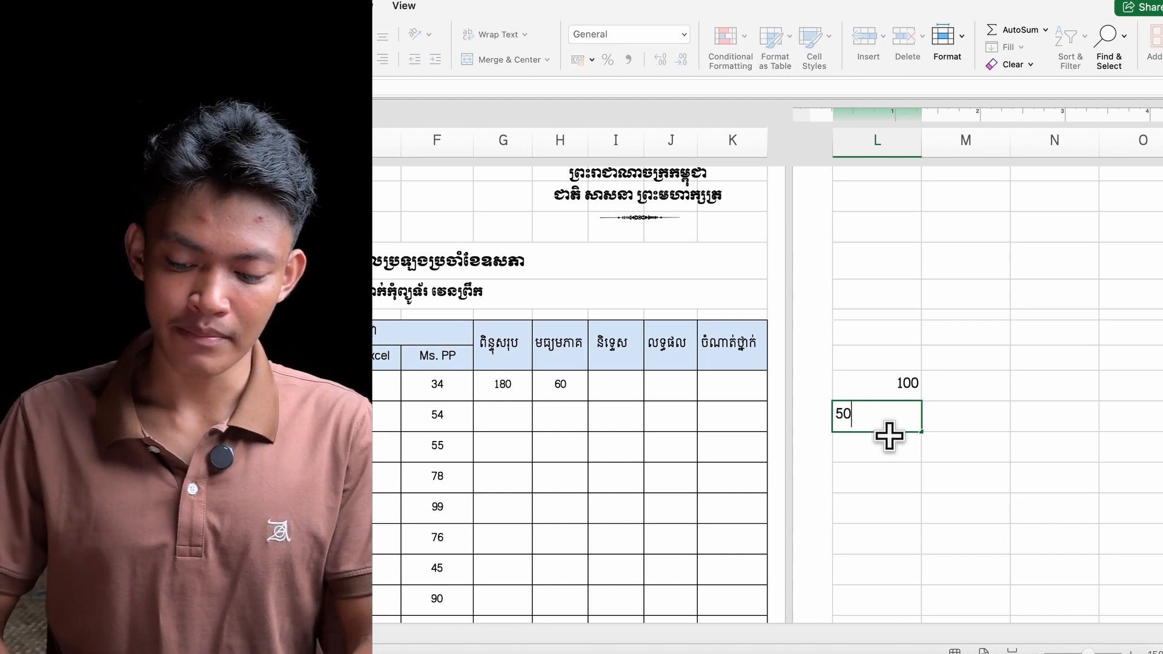
type("50/5")
key("Return")
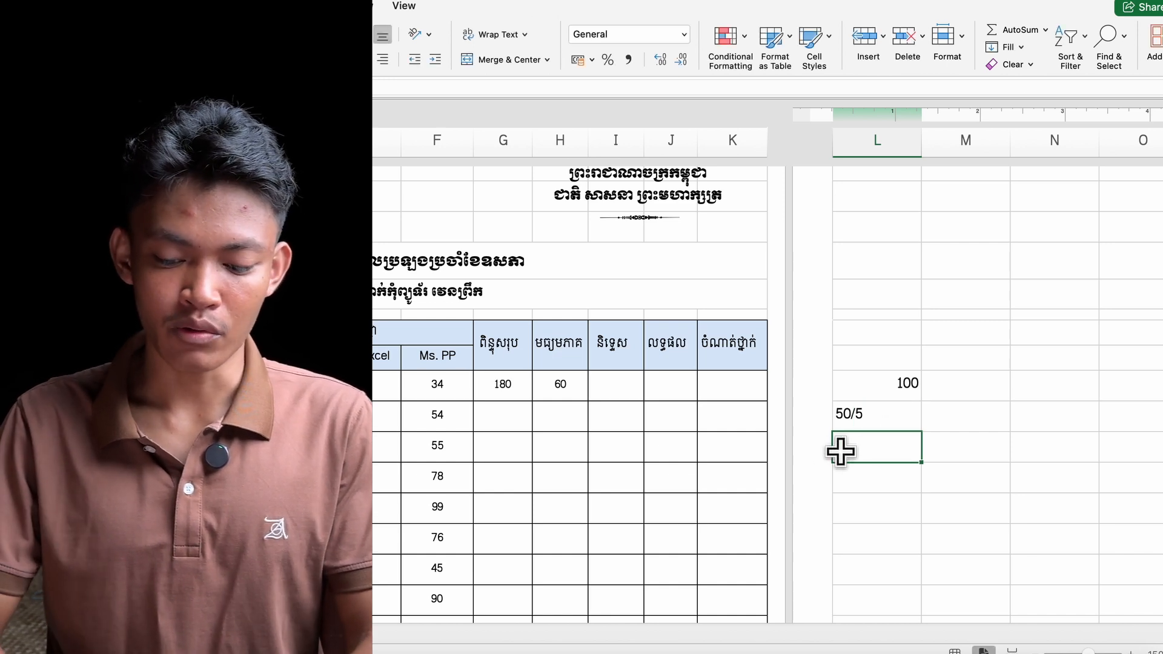
type("10")
key("Return")
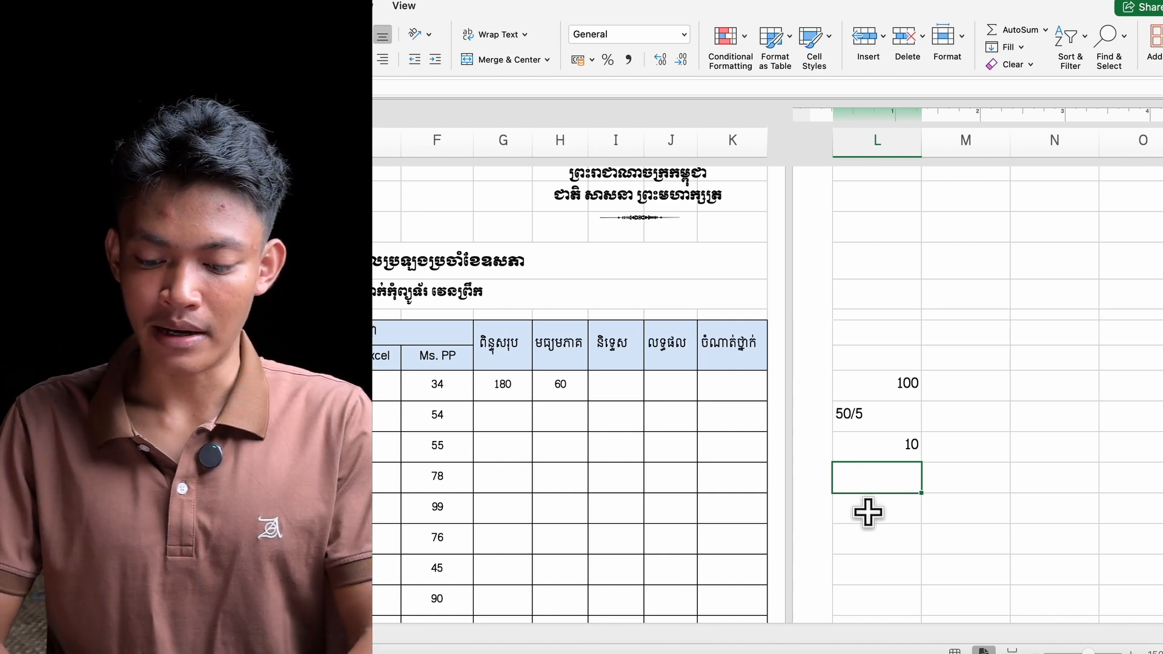
List the grade thresholds 50, 60, 70, 80 and 90 down cells L12 to L16
type("50")
key("Return")
type("60")
key("Return")
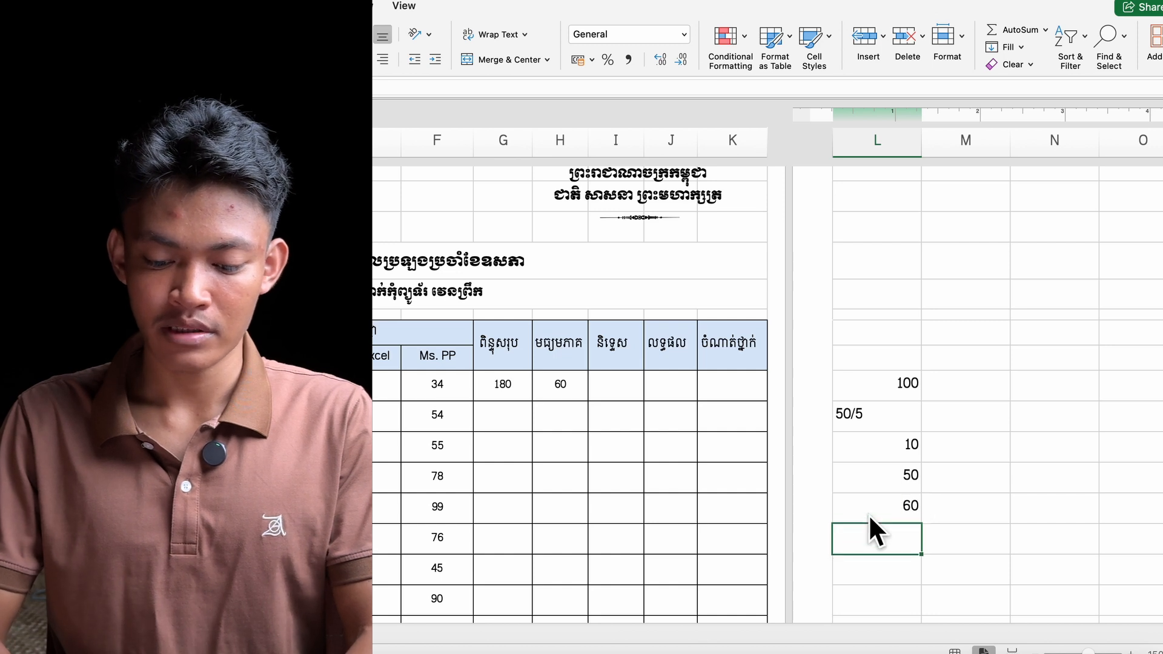
type("70")
key("Return")
type("80")
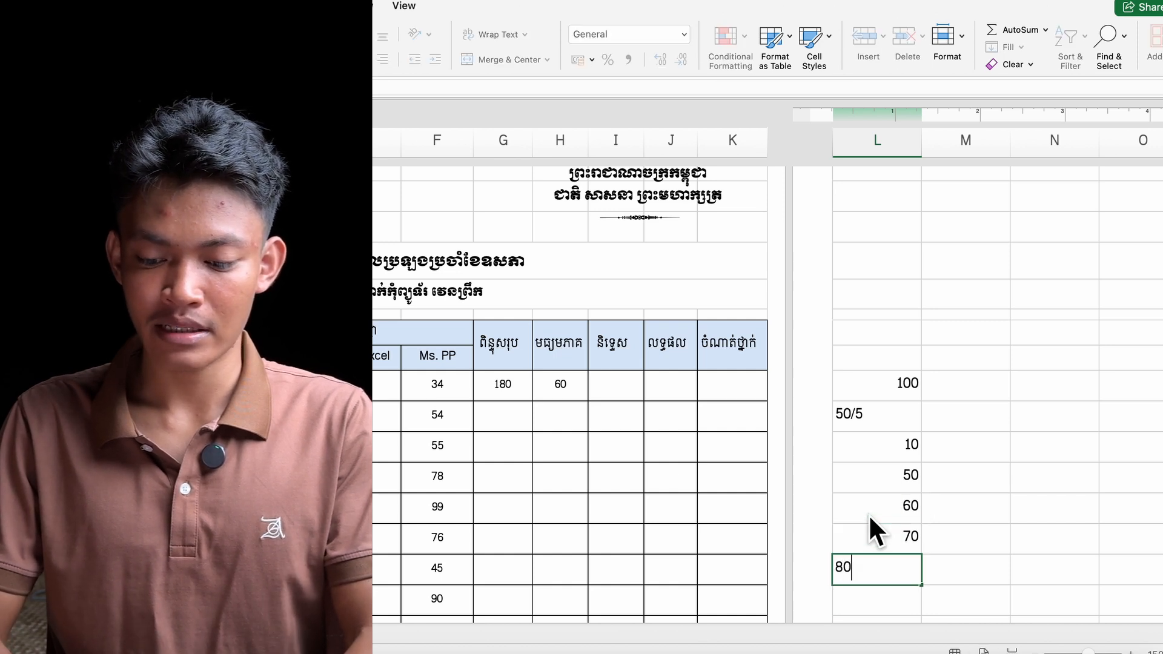
key("Return")
type("0")
key("BackSpace")
type("90")
key("Return")
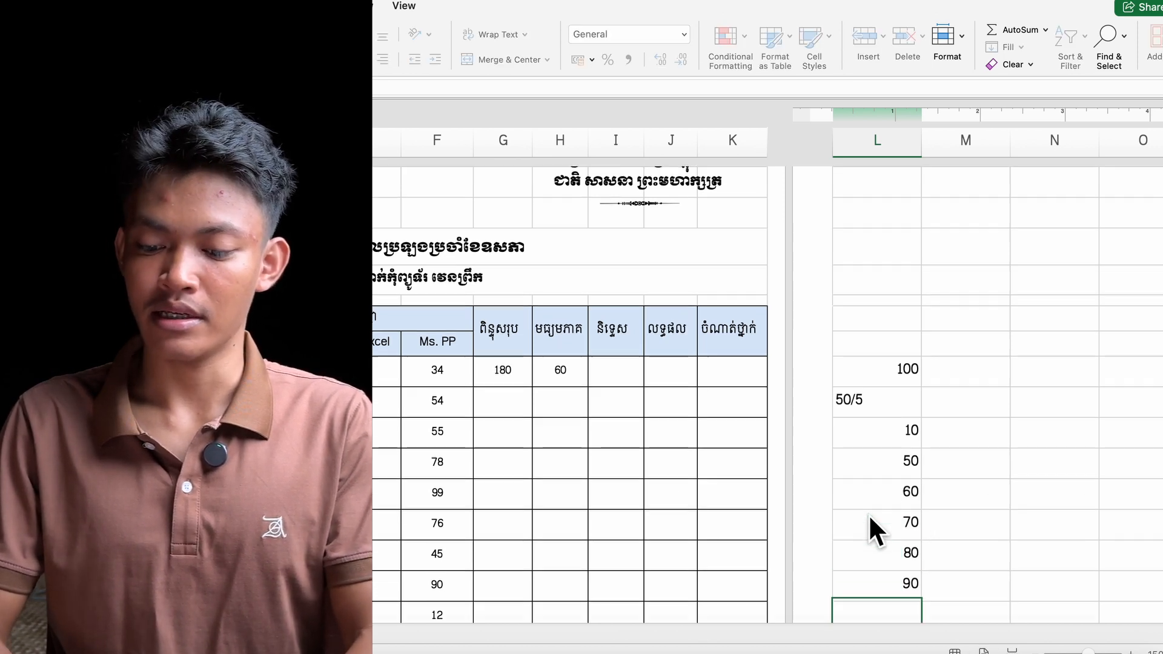
left_click(967, 431)
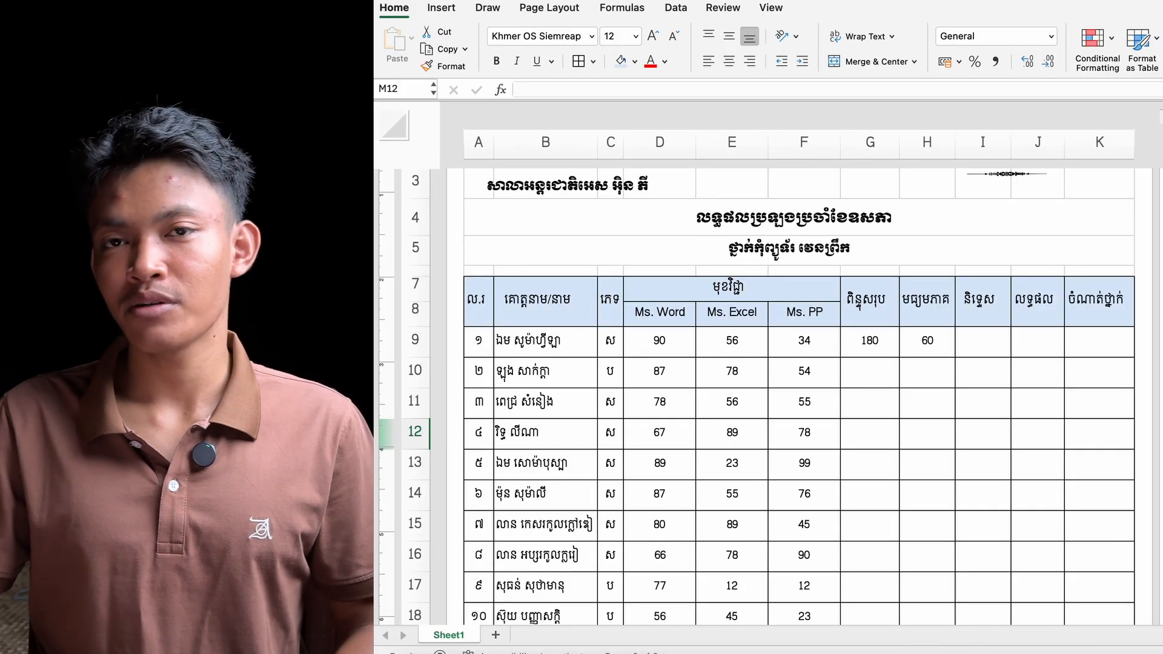
Begin an IF formula in I9 that returns "ល្អប្រសើរ" when the average in H9 is at least 90
left_click(978, 342)
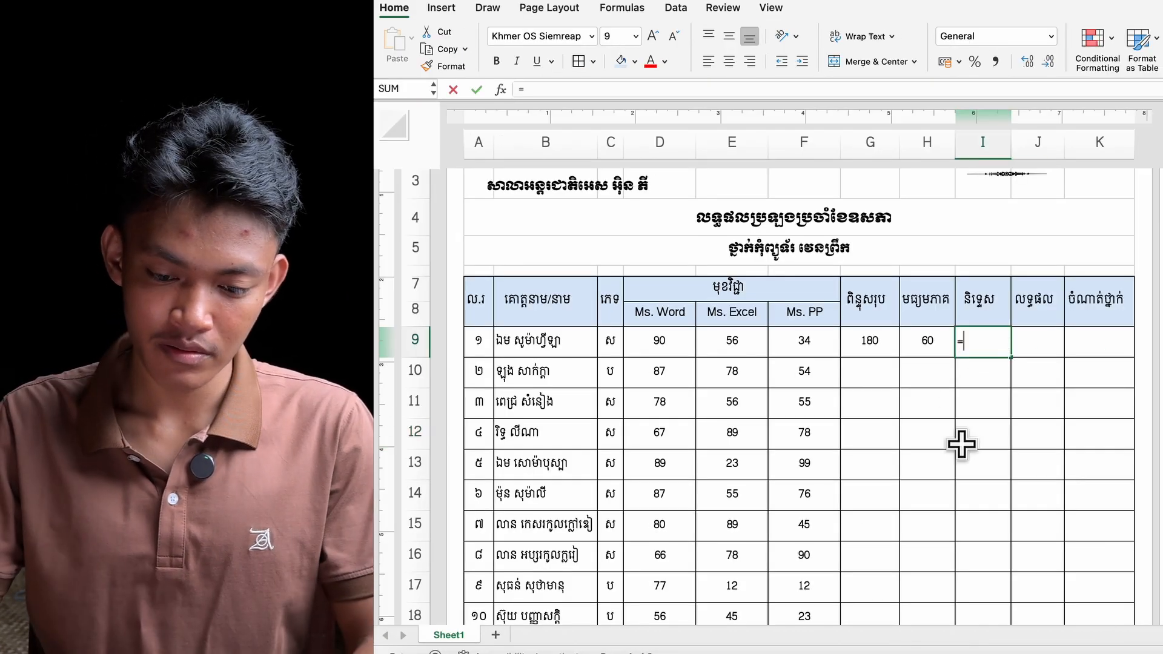
type("IF(")
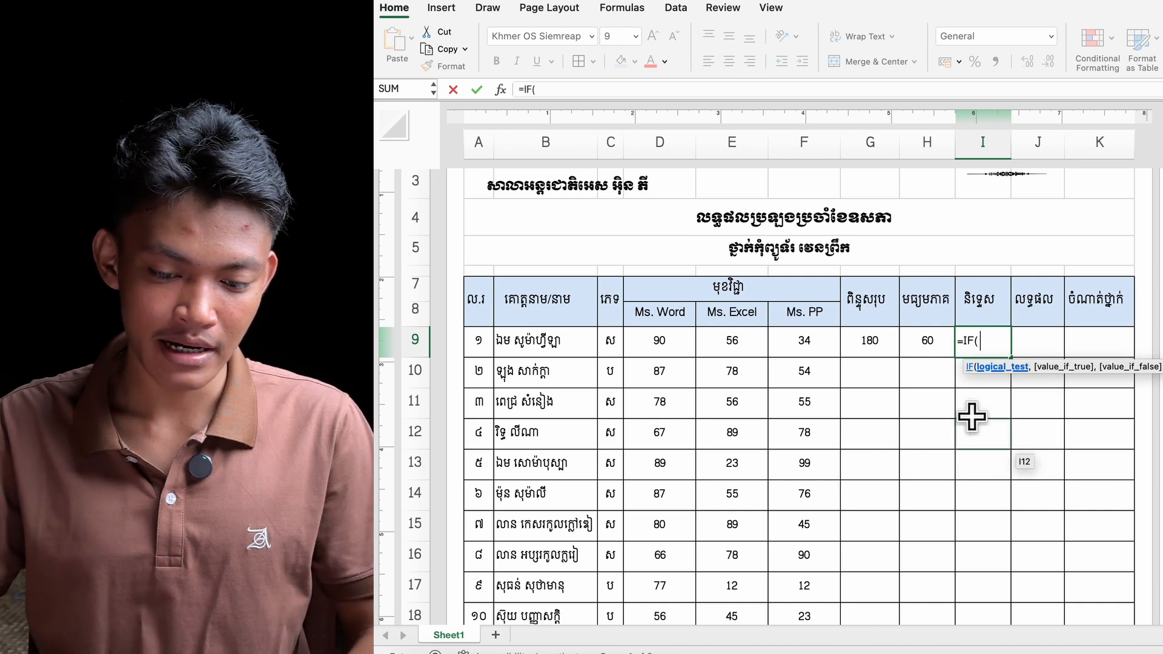
left_click(901, 340)
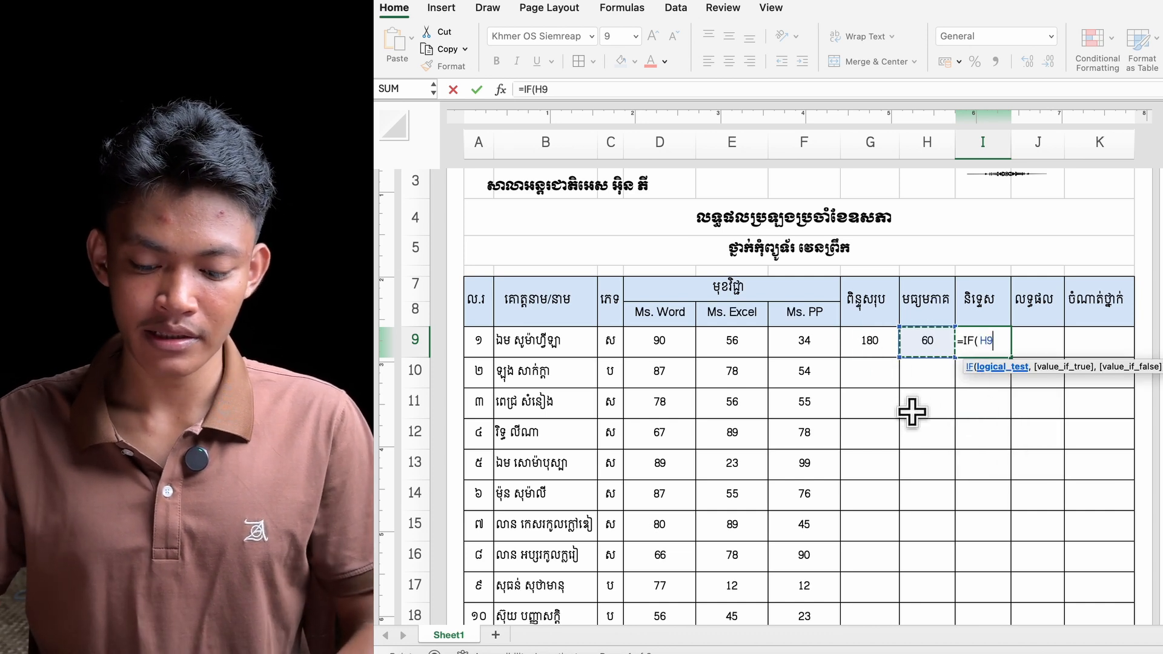
type(">=")
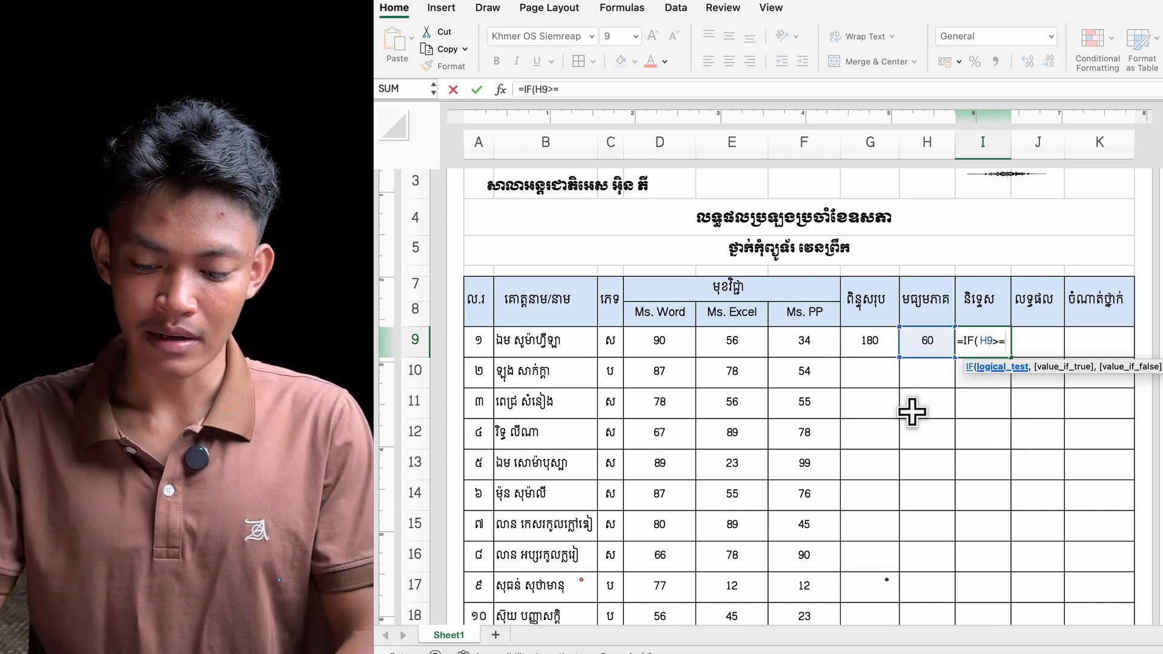
type("90,")
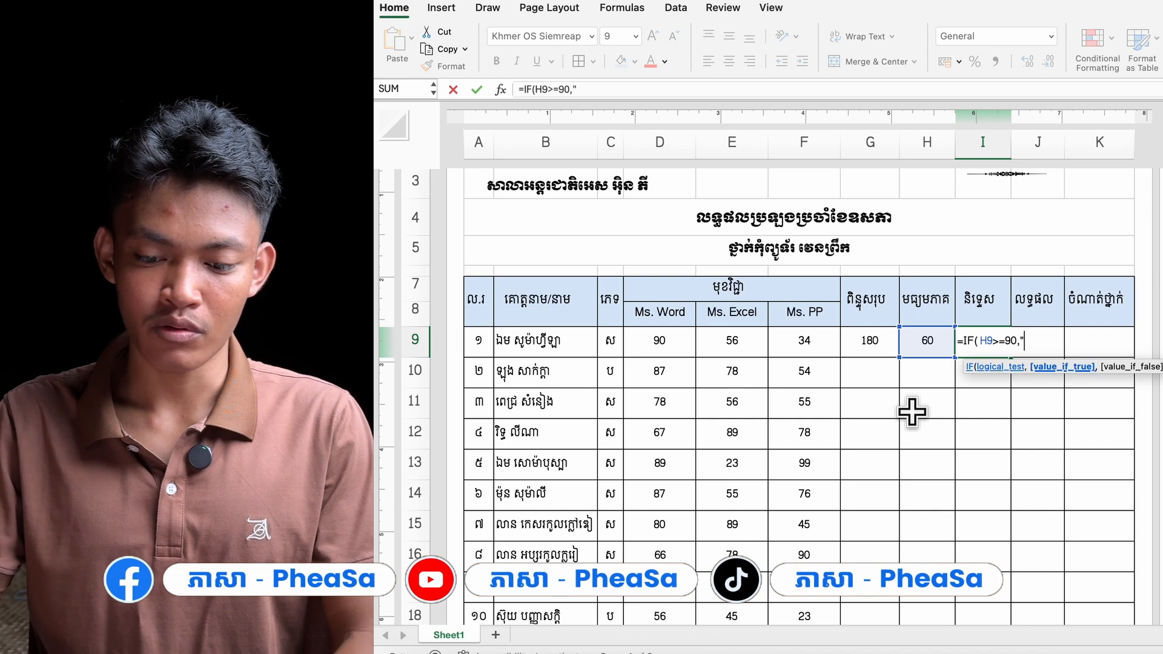
type("\"A")
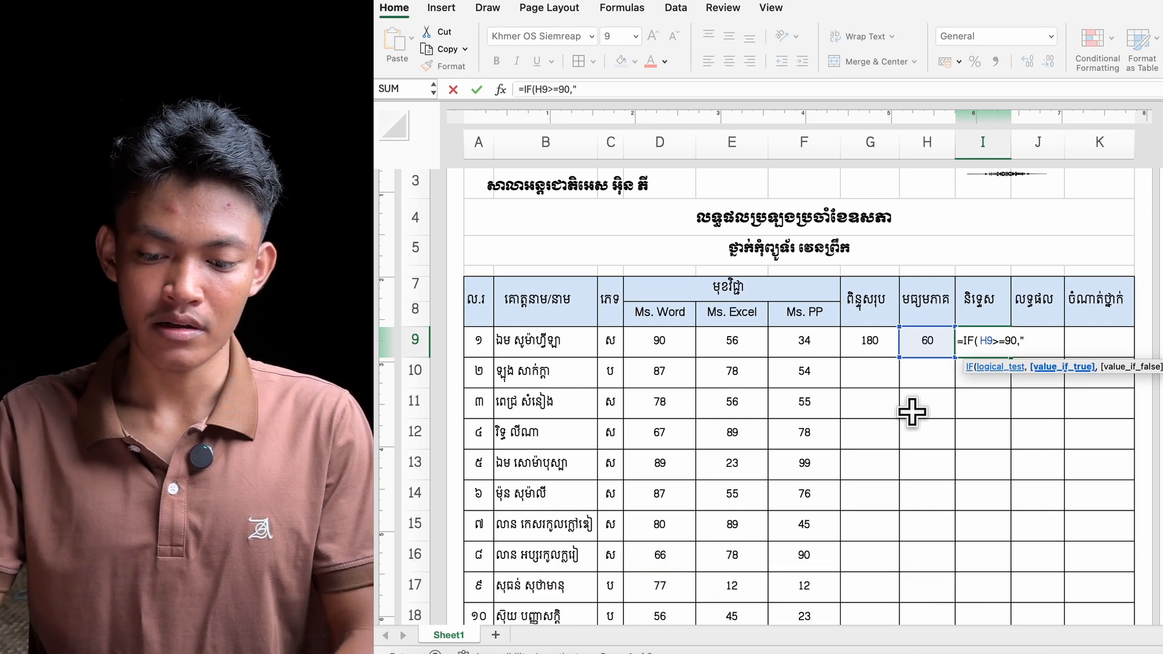
type("ល្អប្រ")
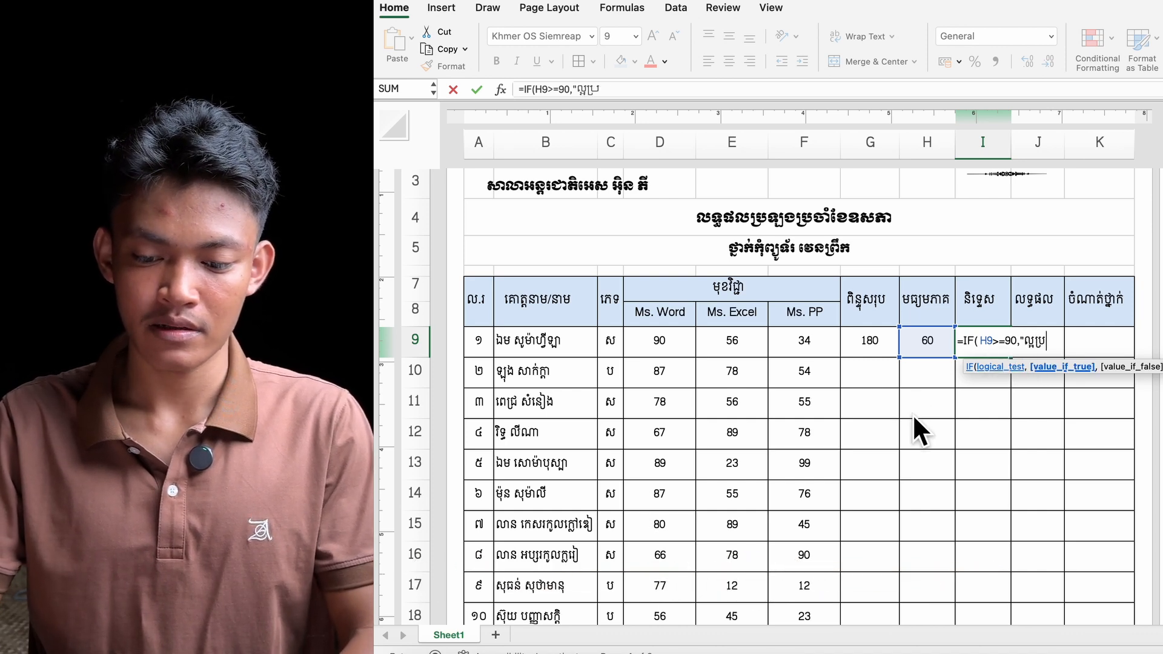
type("សើរ\", ")
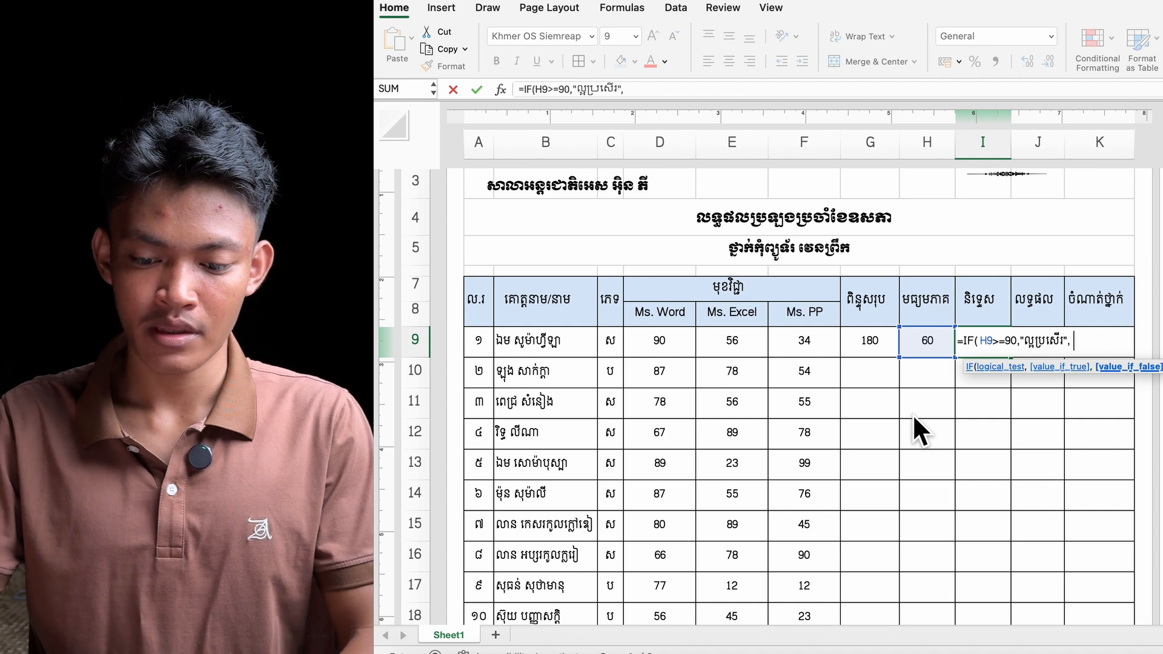
Nest a second IF in the I9 formula that returns "ល្អណាស់" when H9>=80
type("IF(")
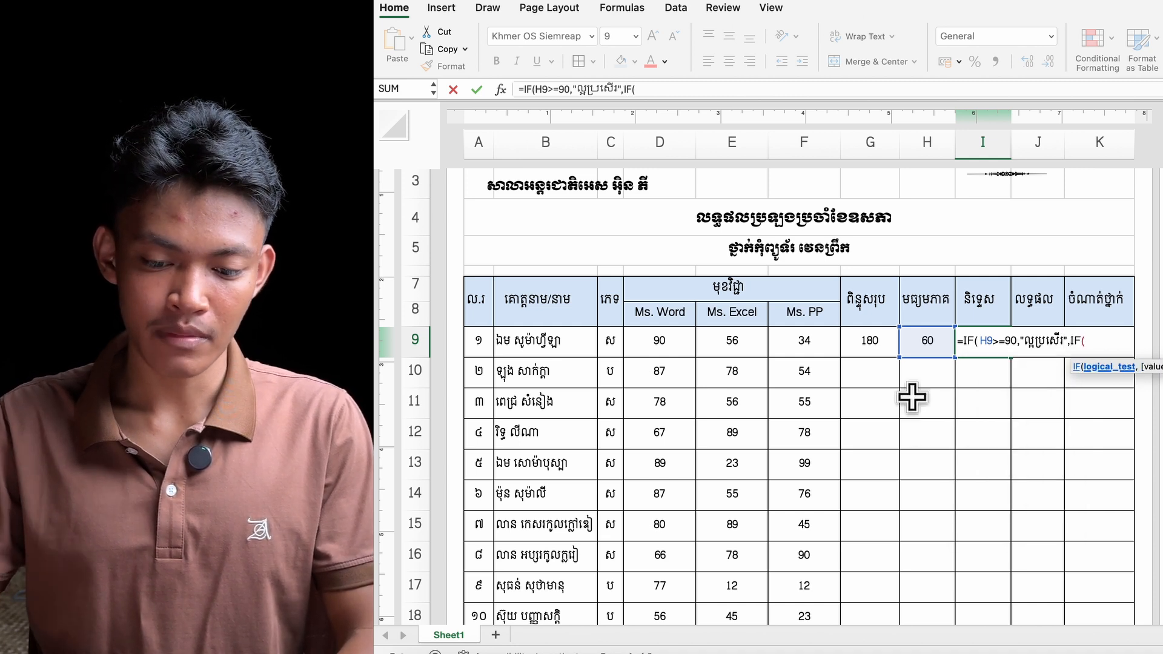
left_click(922, 344)
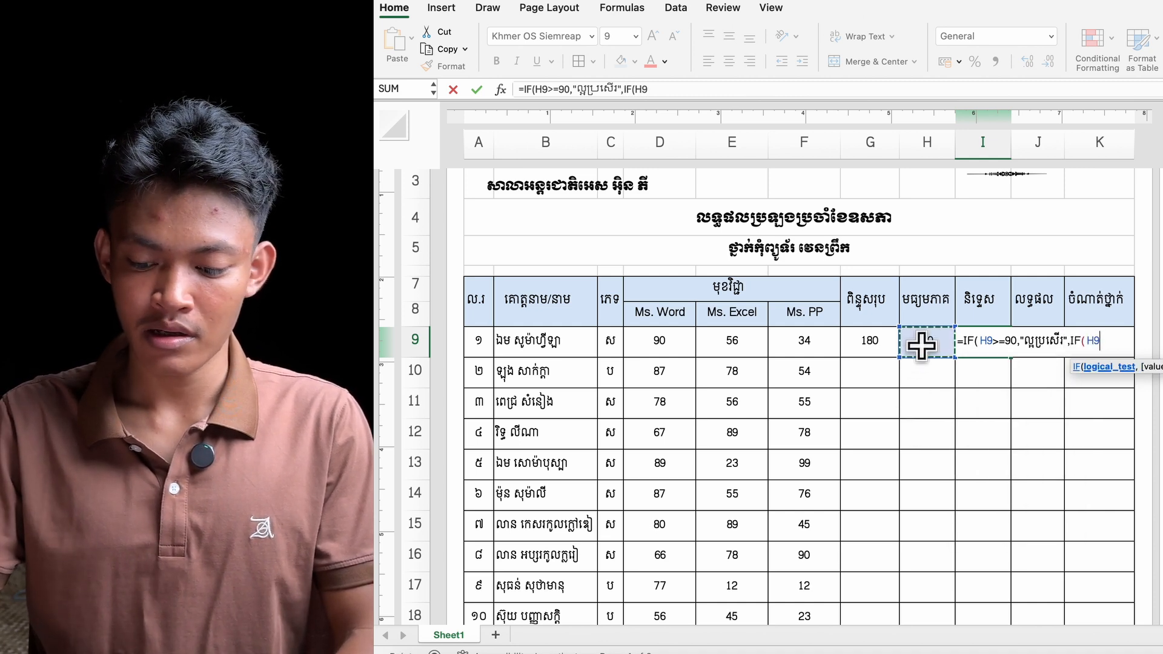
type(">=8")
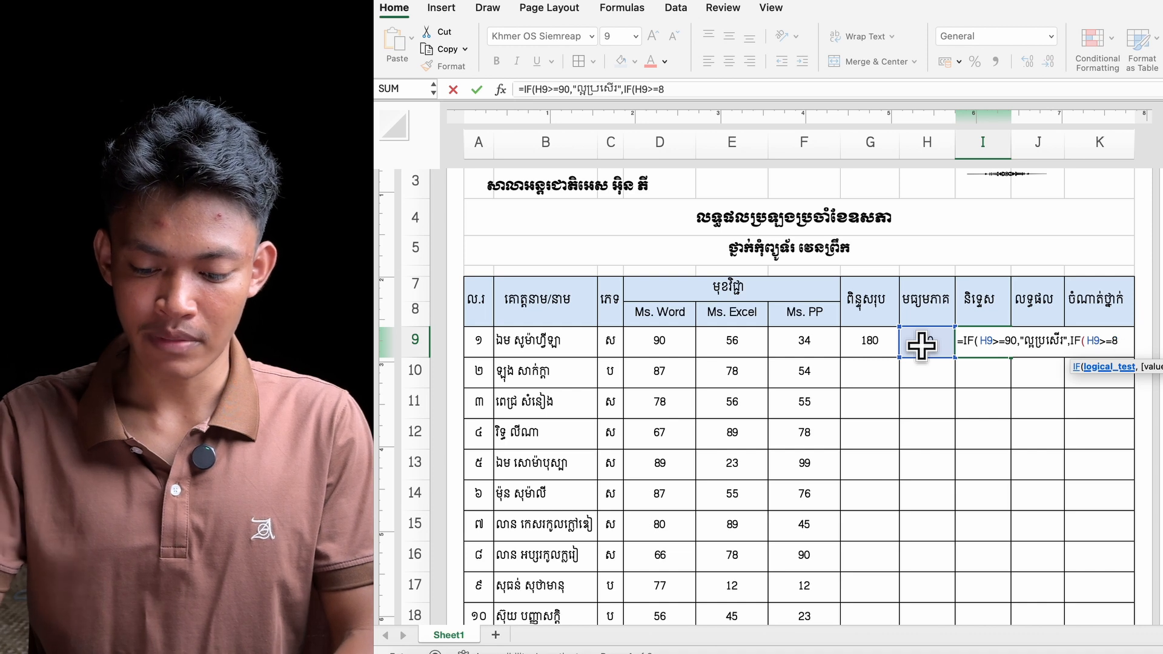
type("0,\"")
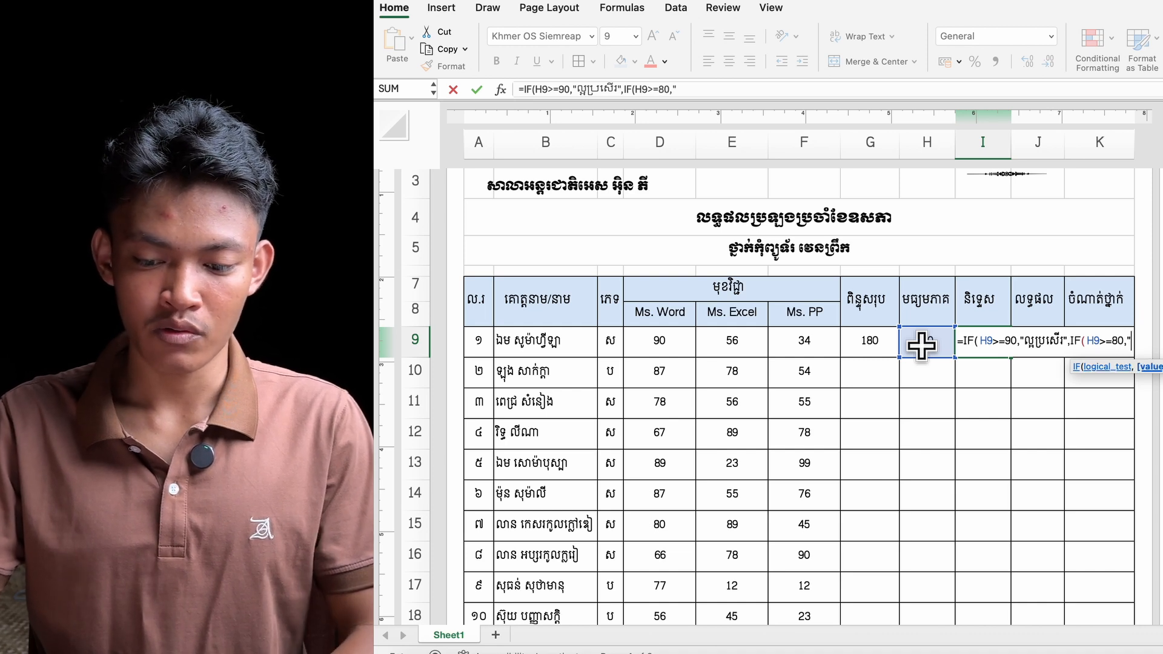
type("ល្អណា")
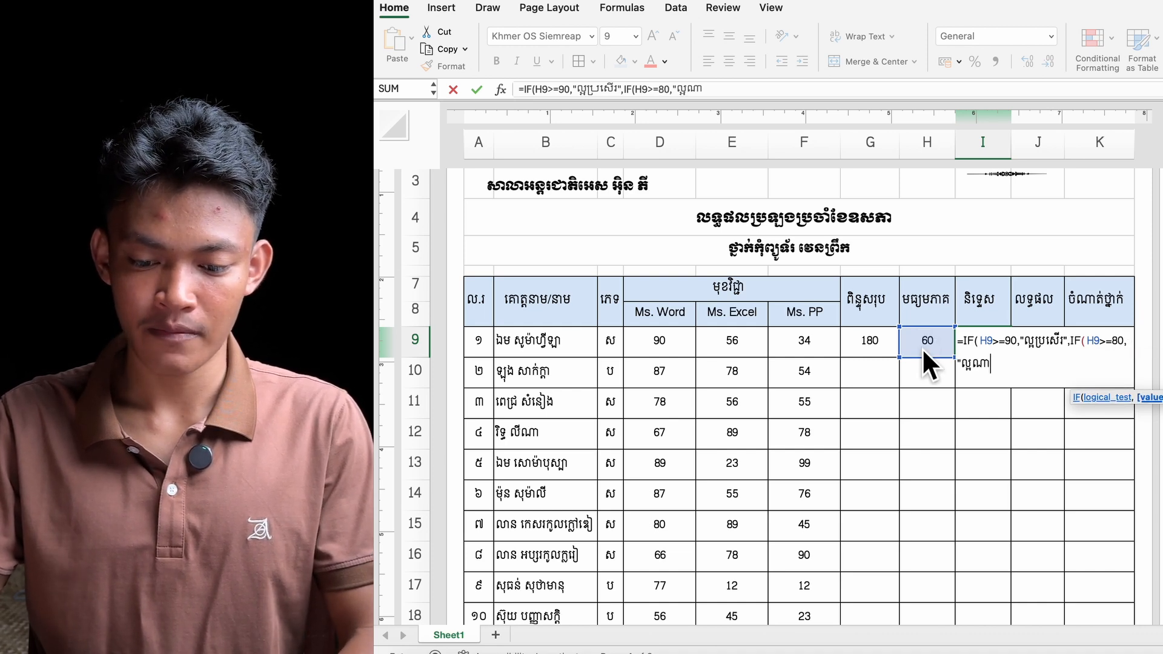
type("ស់")
Nest a third IF in the I9 formula that returns "ល្អ" when H9>=70
type("\",i")
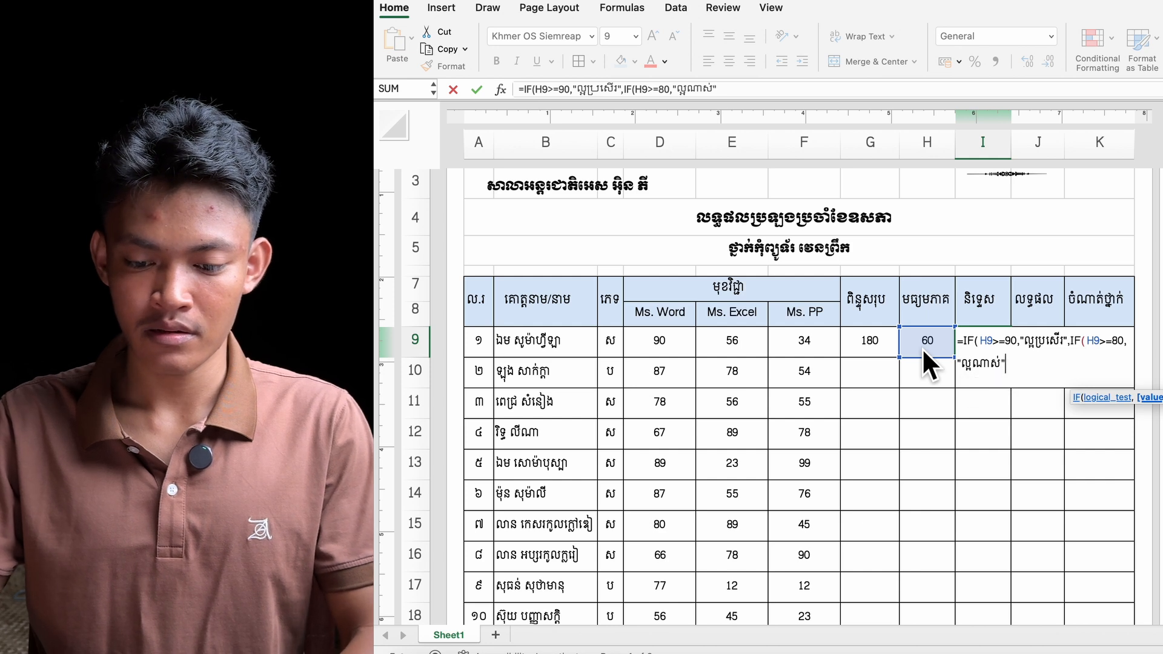
type("f")
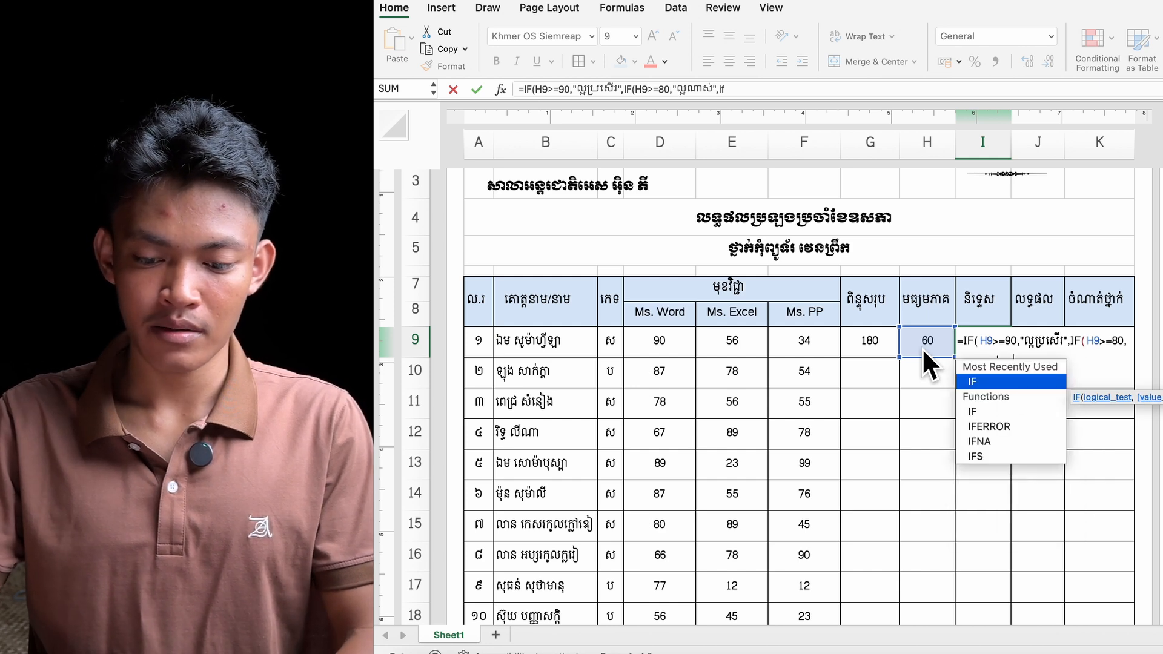
key("BackSpace")
key("Caps_Lock")
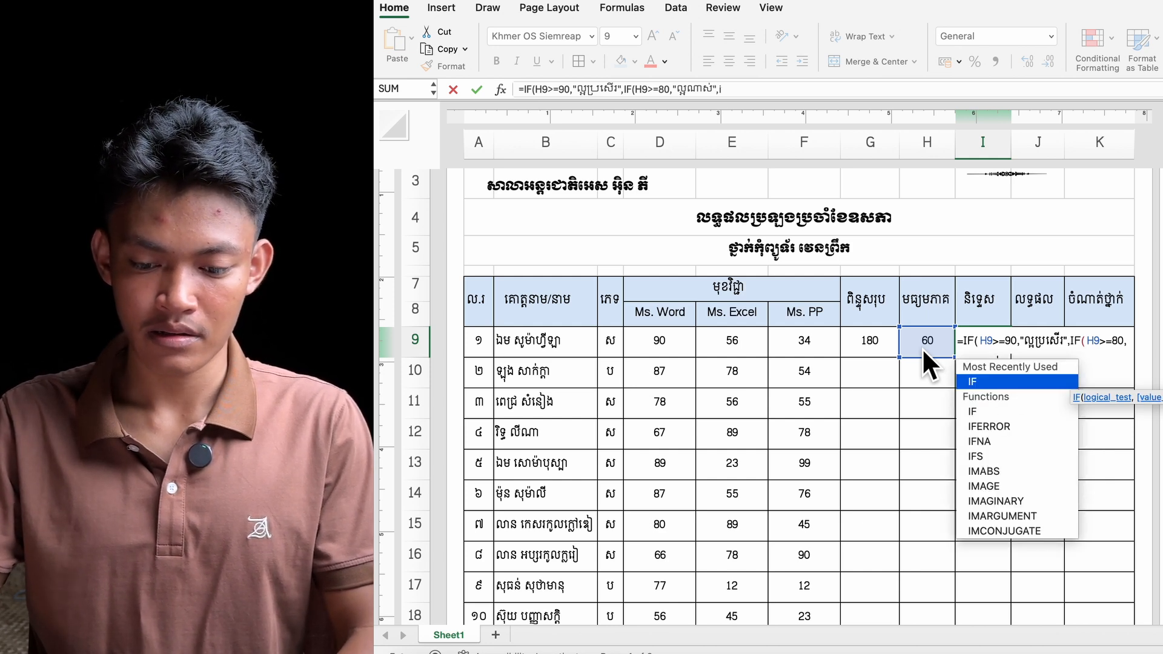
key("Tab")
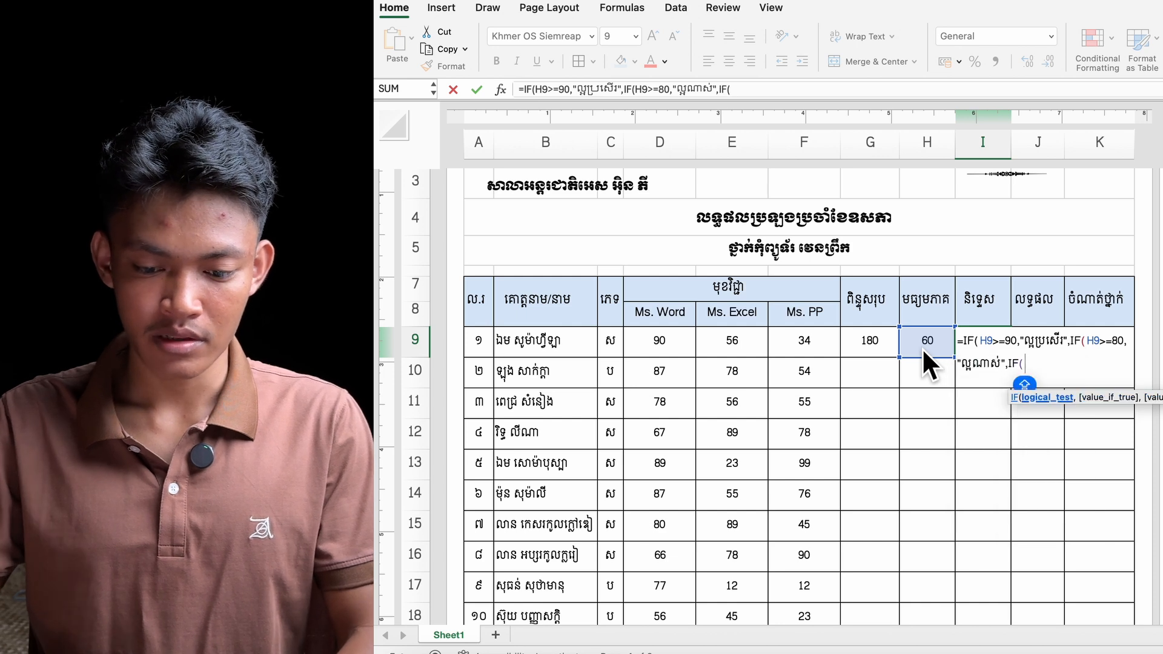
type("H9>")
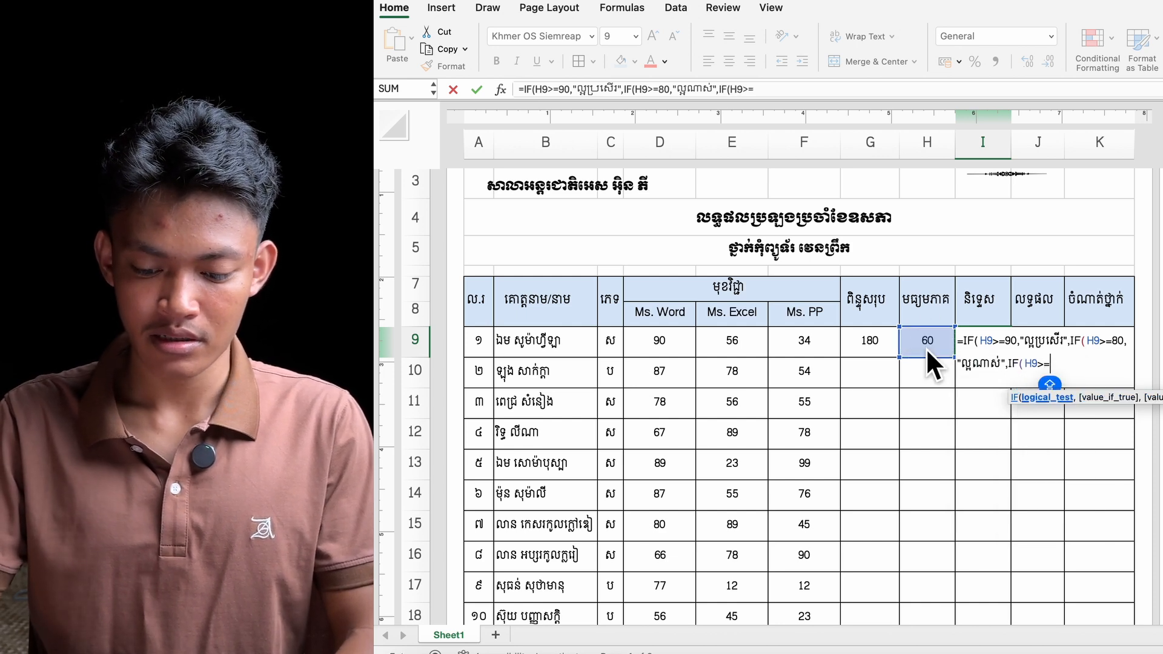
type("=8")
key("BackSpace")
type("70,")
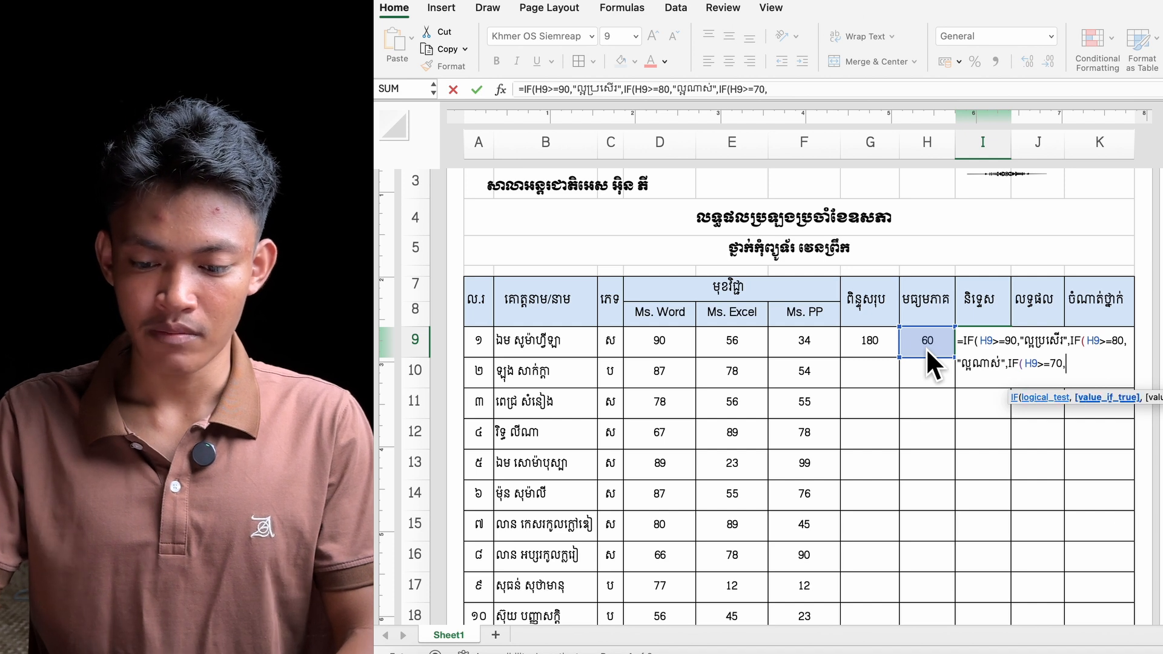
type("\"ល្អ")
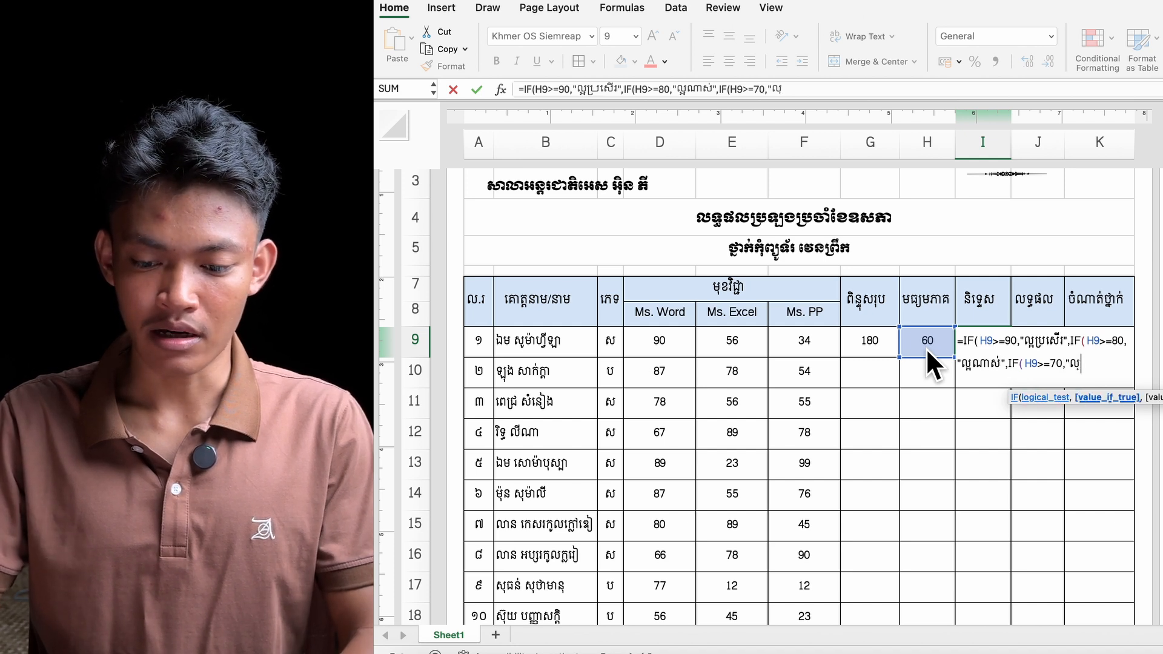
Nest a fourth IF in the I9 formula that returns "ល្អបង្គួរ" when H9>=60
type("\",IF(")
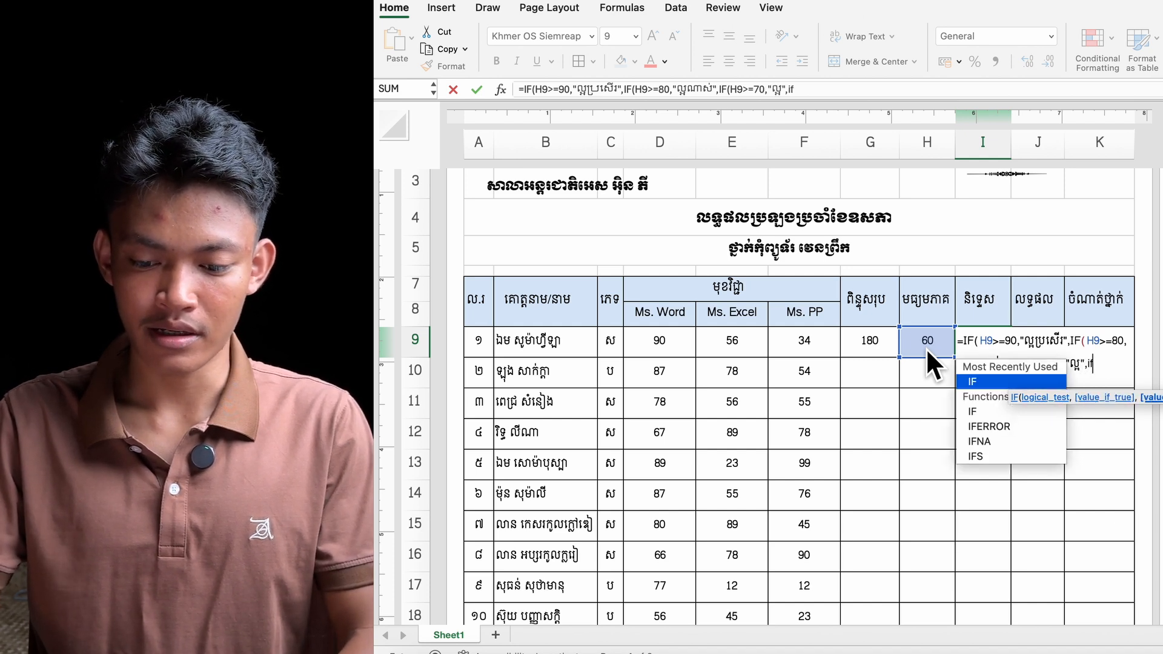
left_click(925, 347)
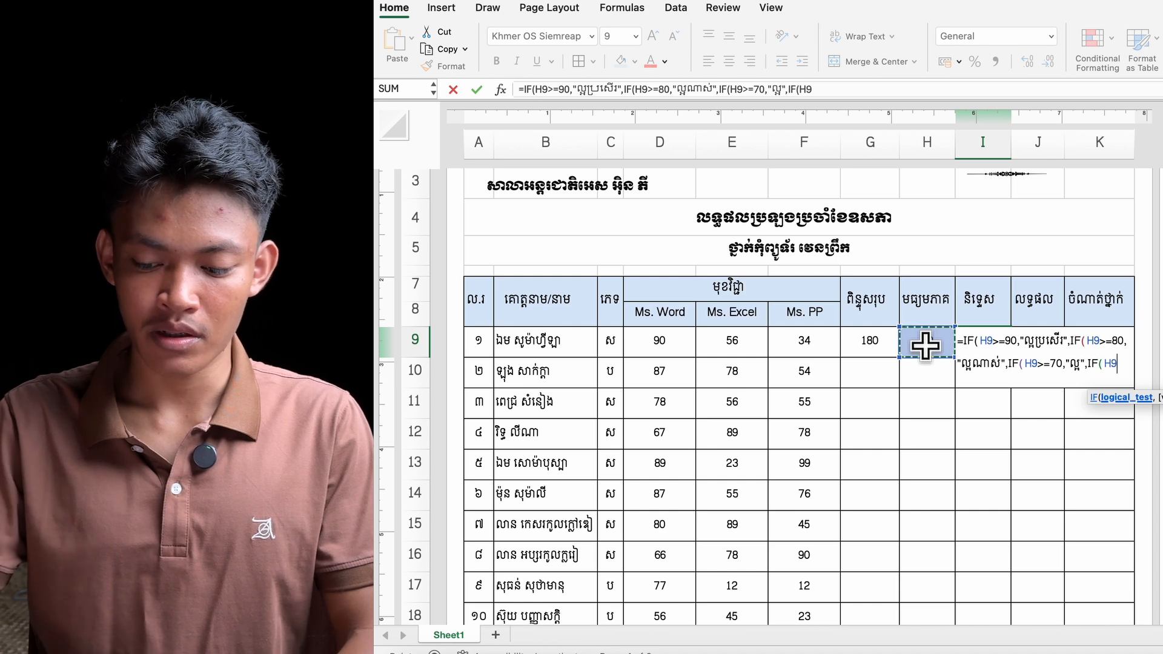
type(">=")
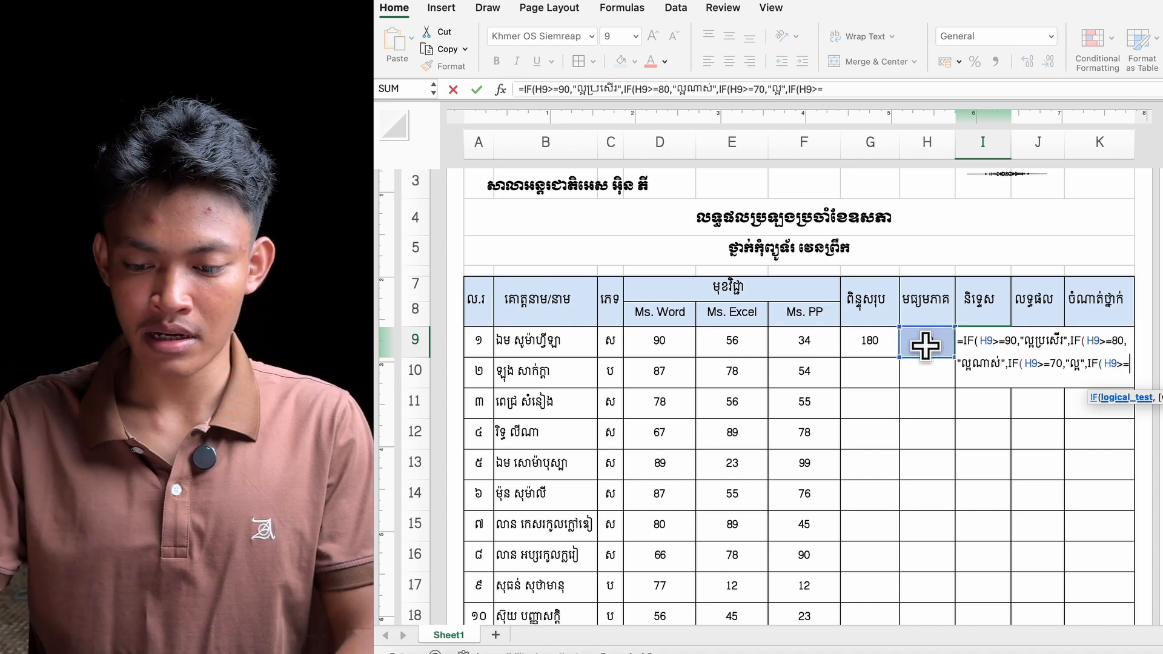
type("60")
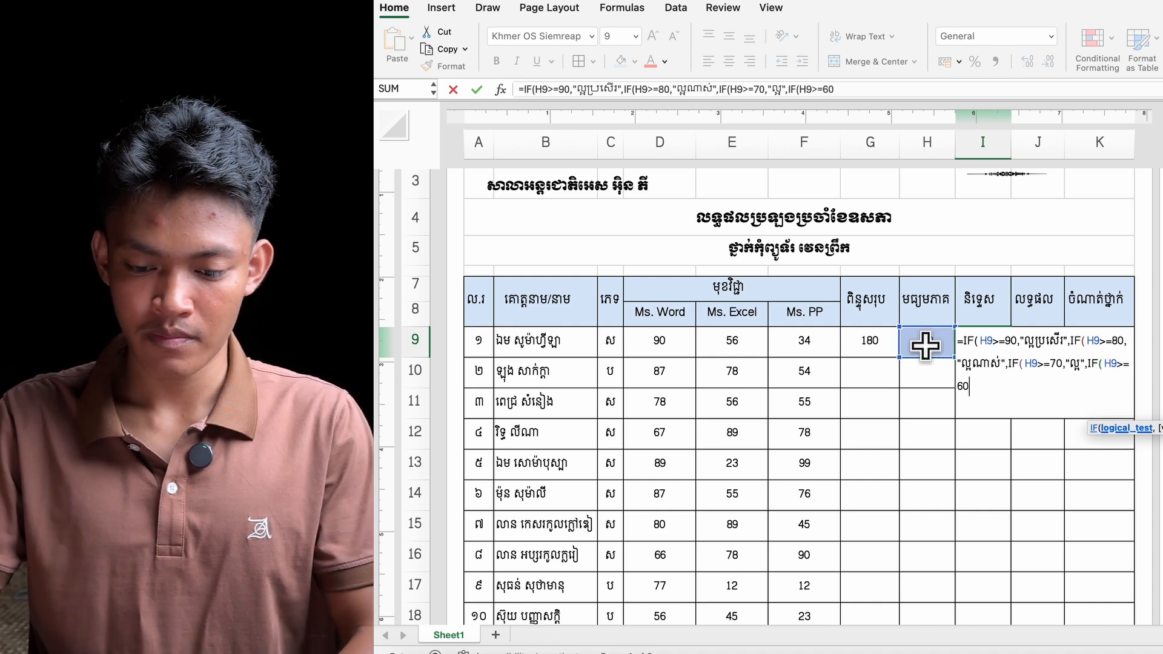
type(",\"")
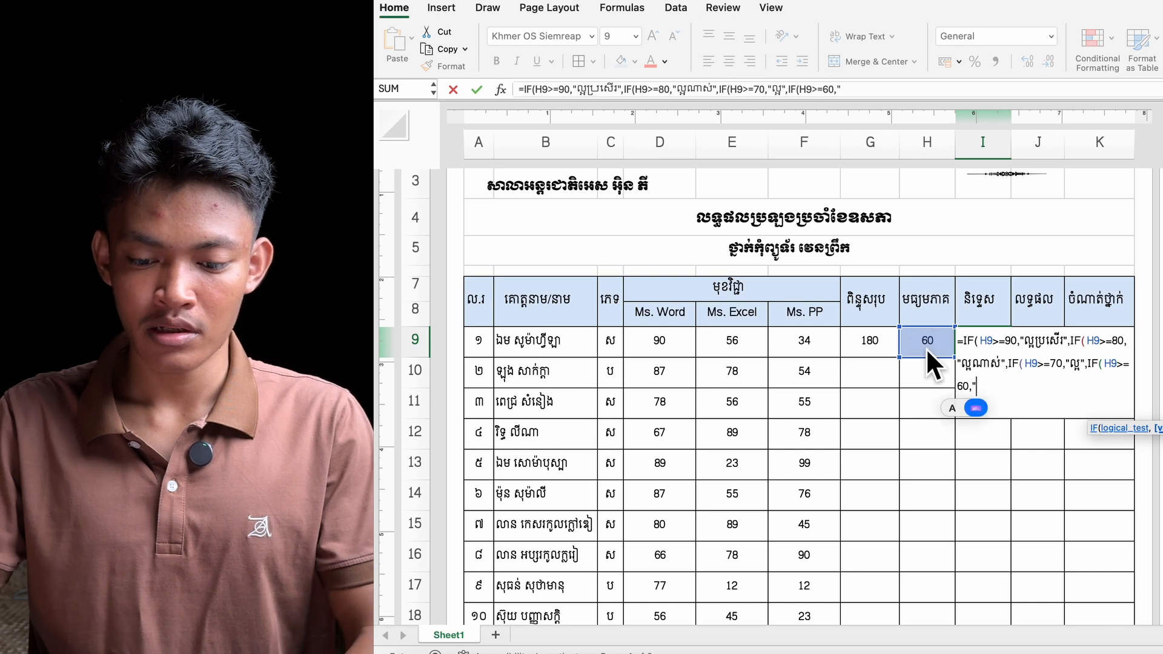
type("ល្អប")
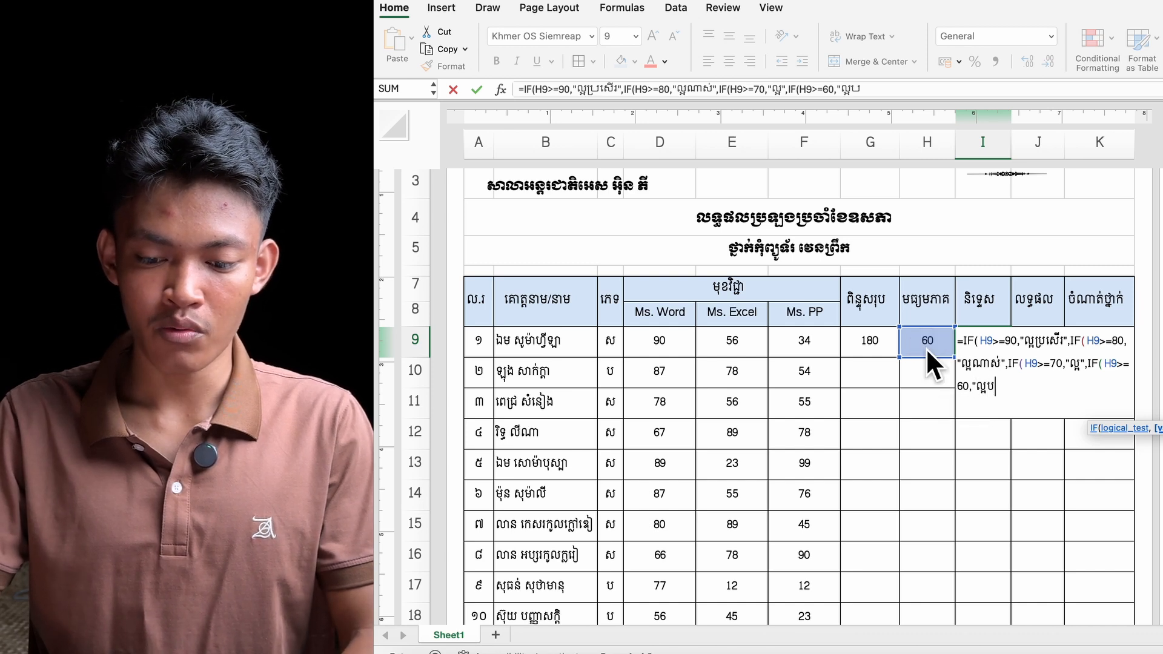
type("ង្គួរ\",IF(")
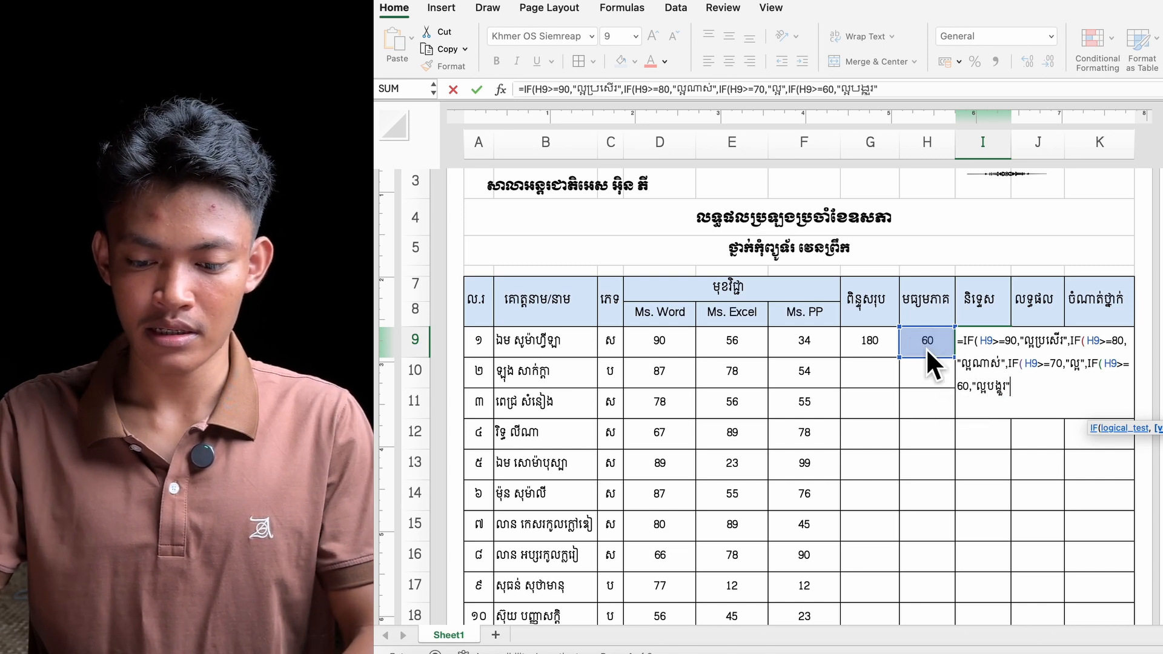
Give the fifth nested IF in the I9 formula the test H9>=50 and the result "មធ្យម"
left_click(926, 347)
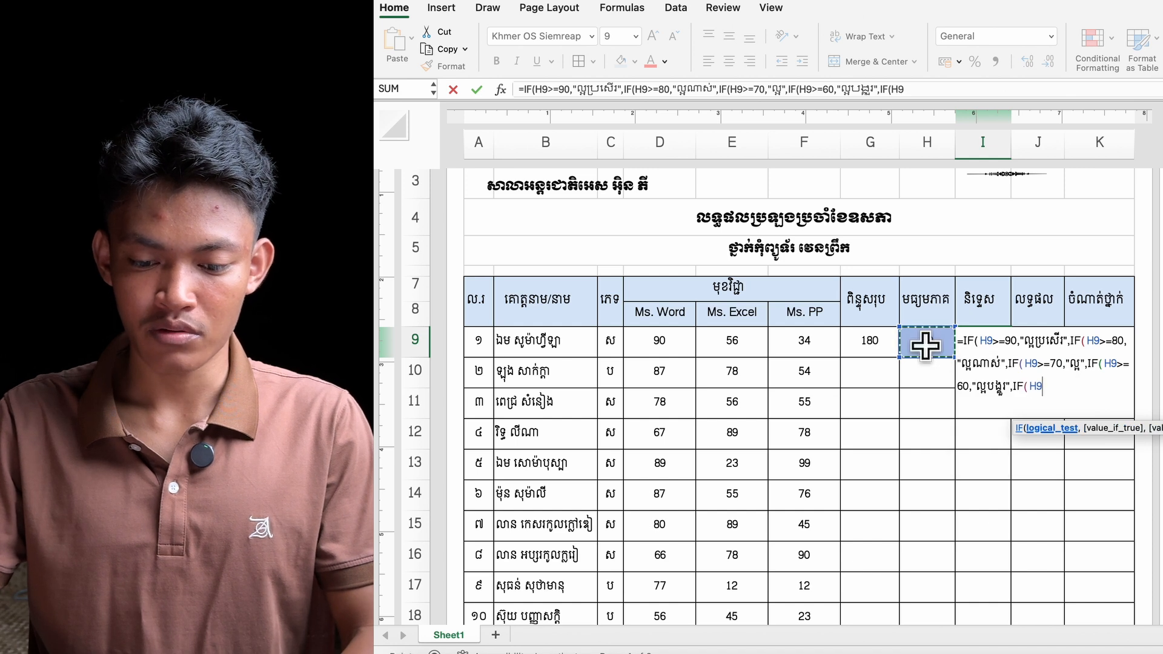
type(">=50,")
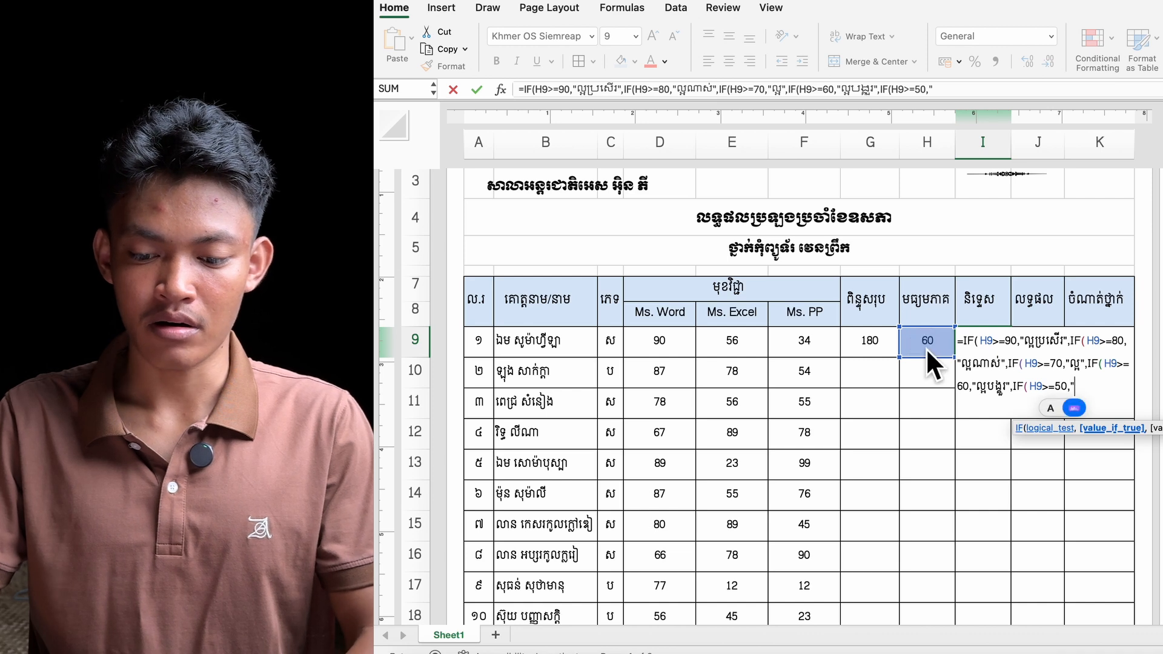
type("មធ្យម")
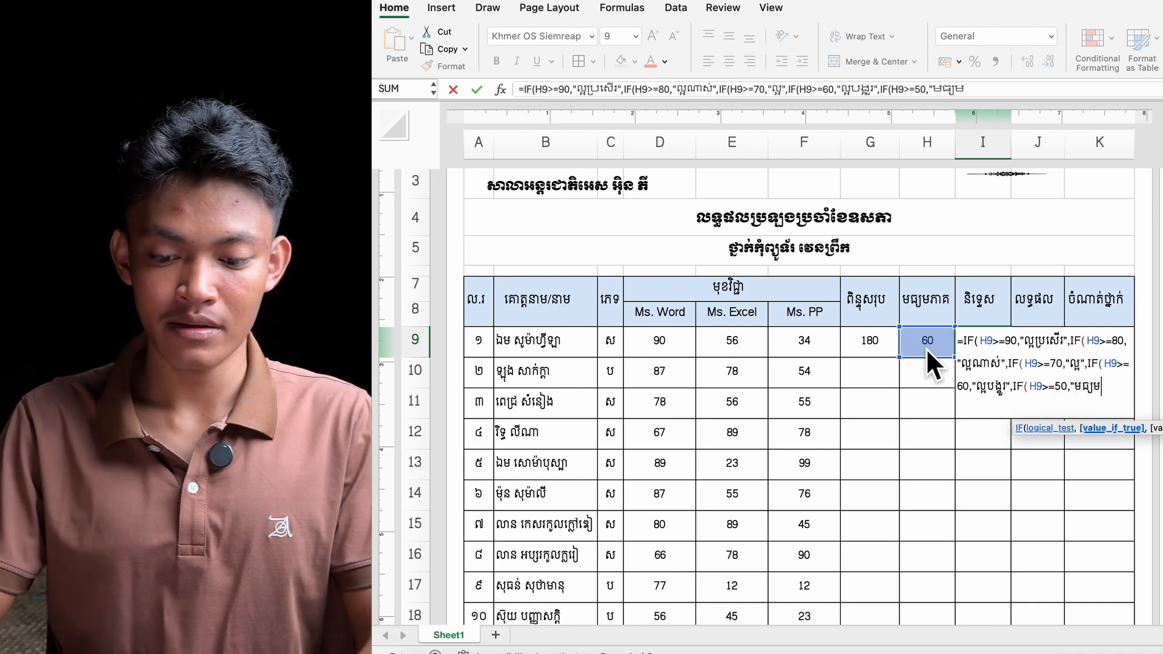
type("\",")
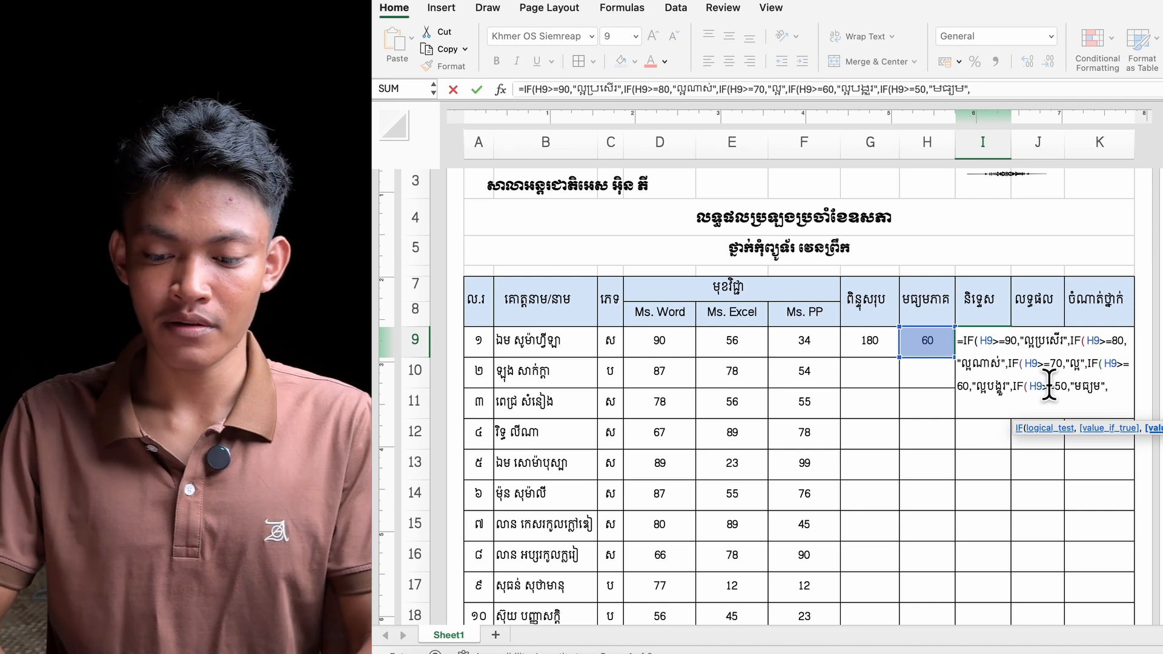
Finish the I9 formula with "ខ្សោយ" as the fallback result, accepting the closing-bracket correction, and check its H9>=60 result
type("\"ុ")
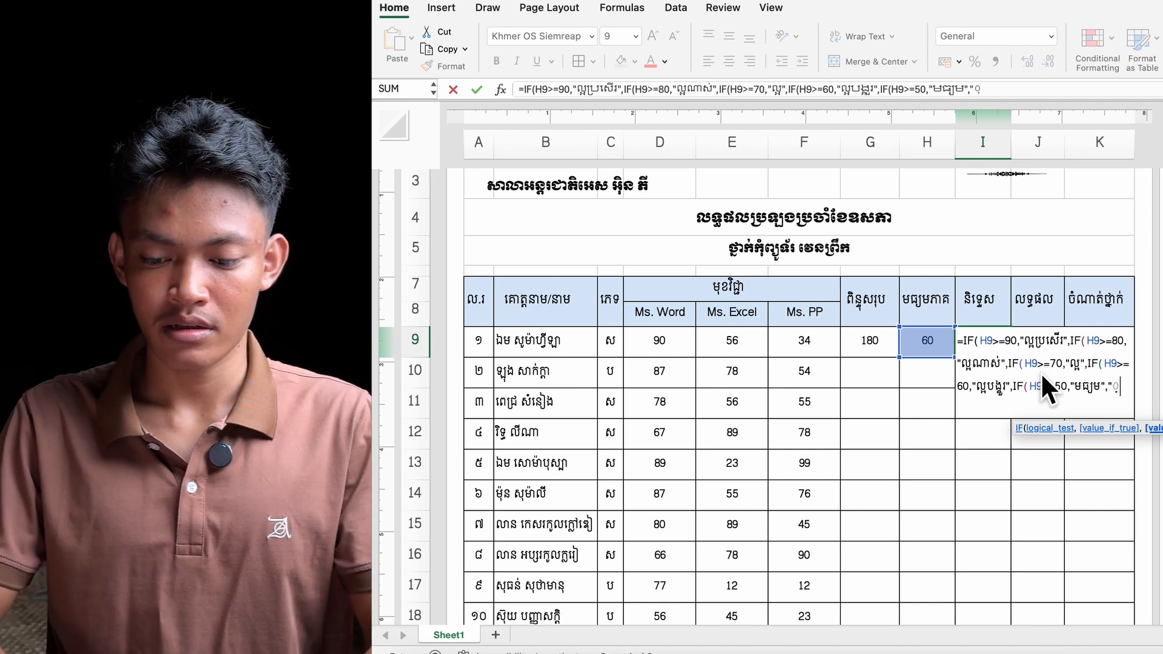
key("BackSpace")
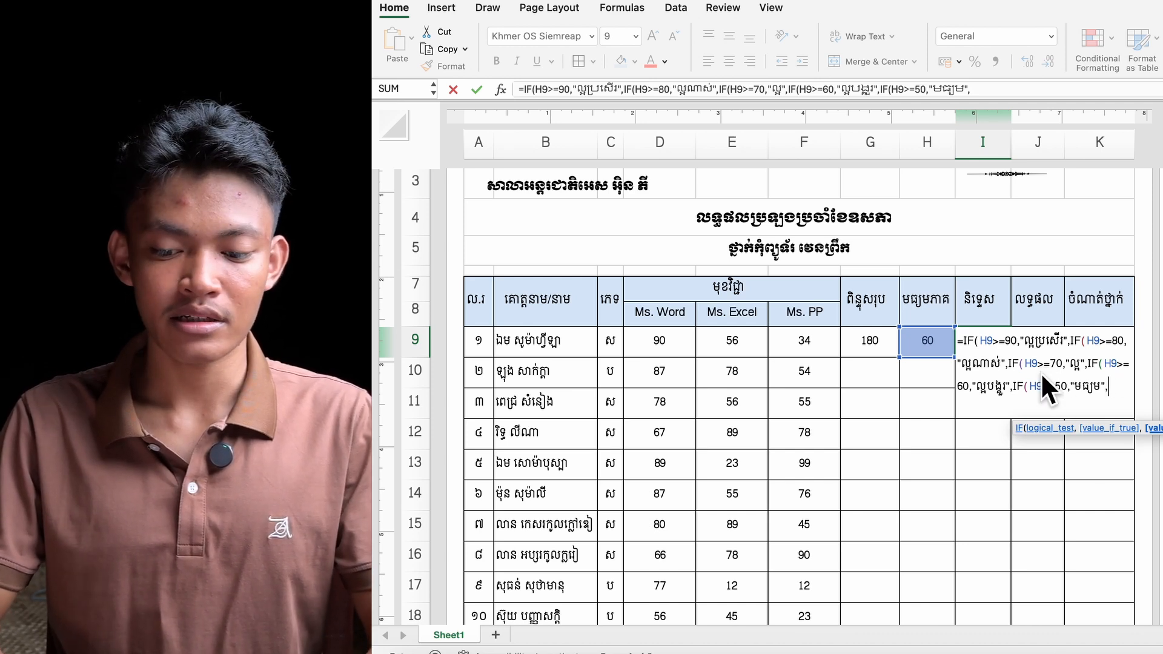
type("\"")
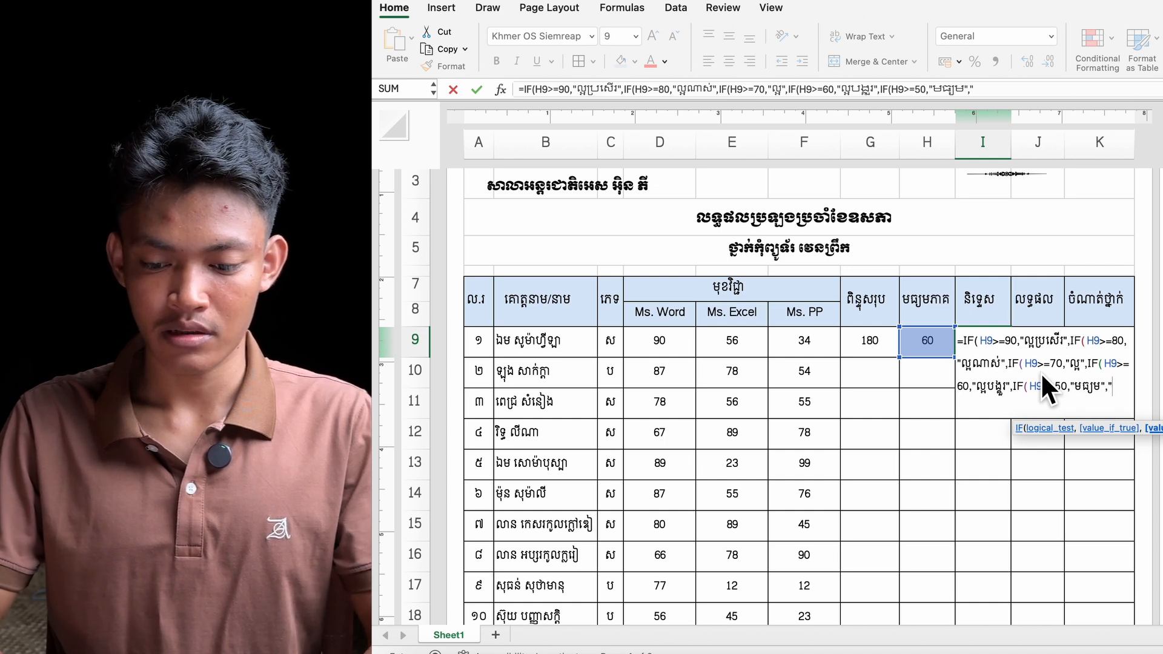
type("ខ្សោយ\"")
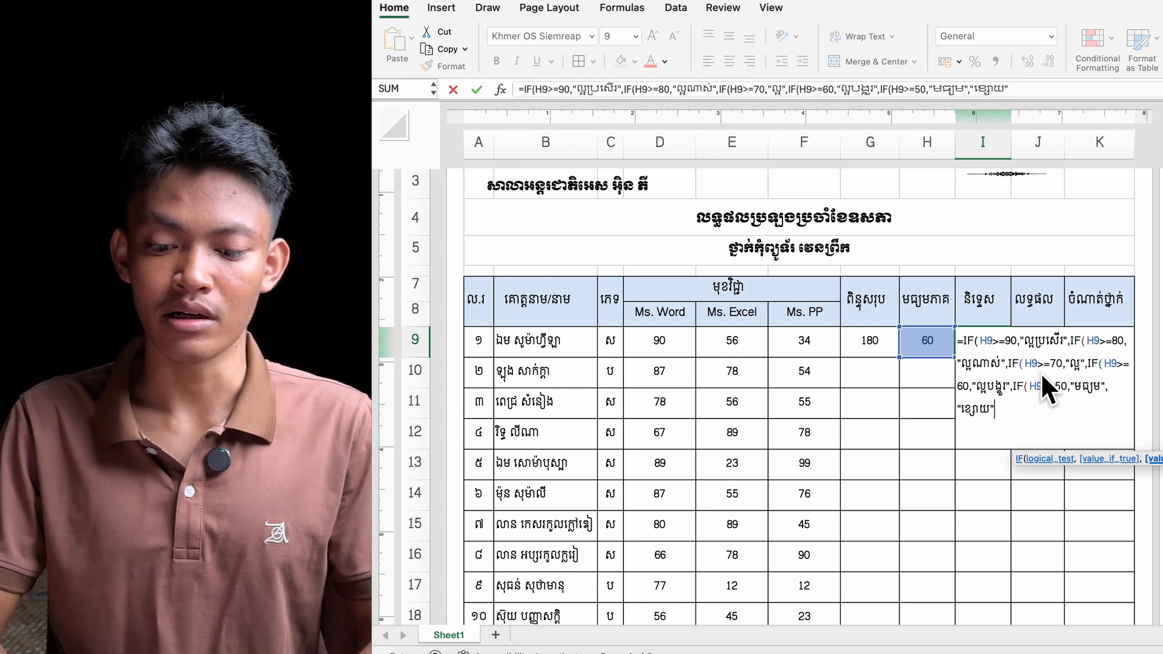
key("Return")
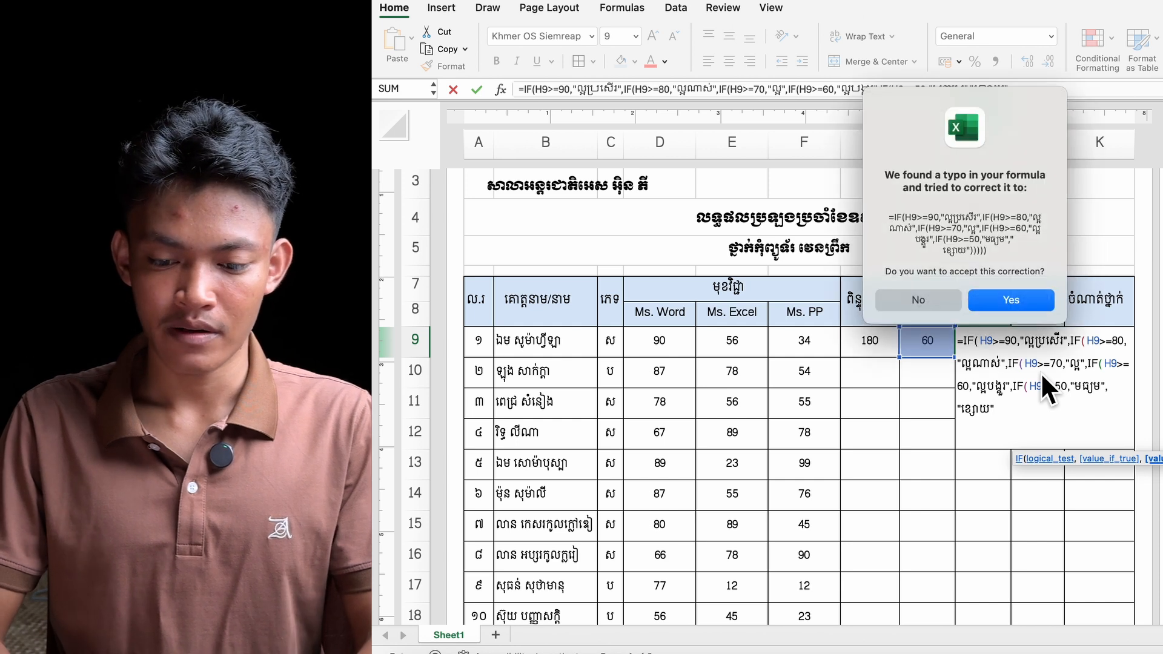
key("Return")
left_click(987, 341)
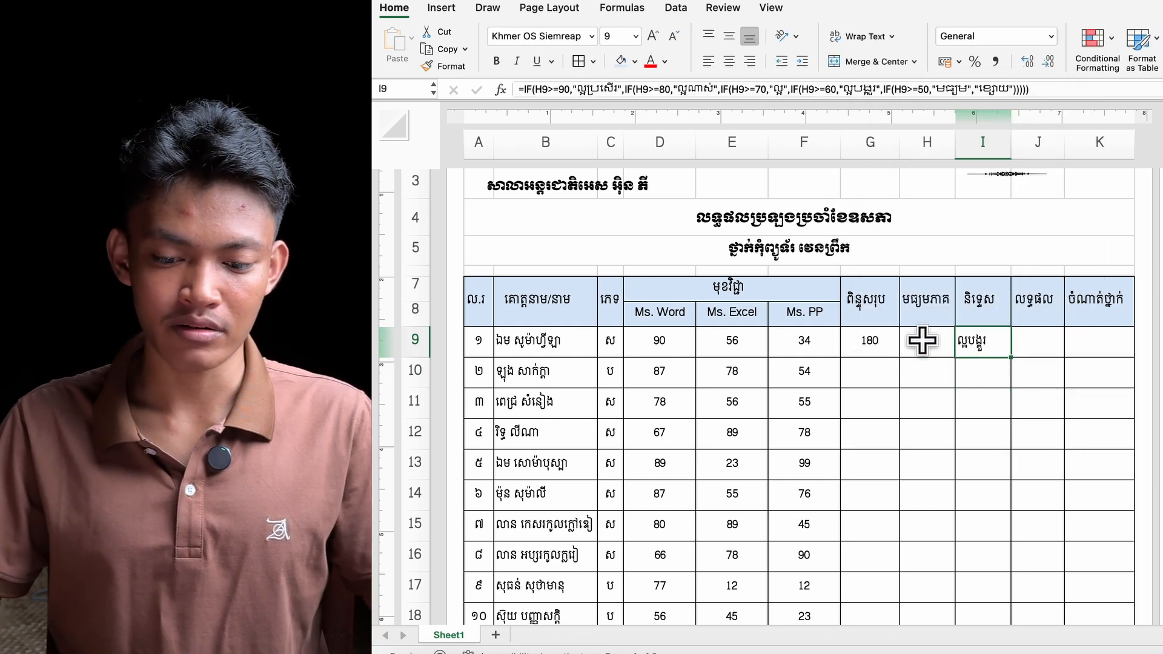
double_click(976, 339)
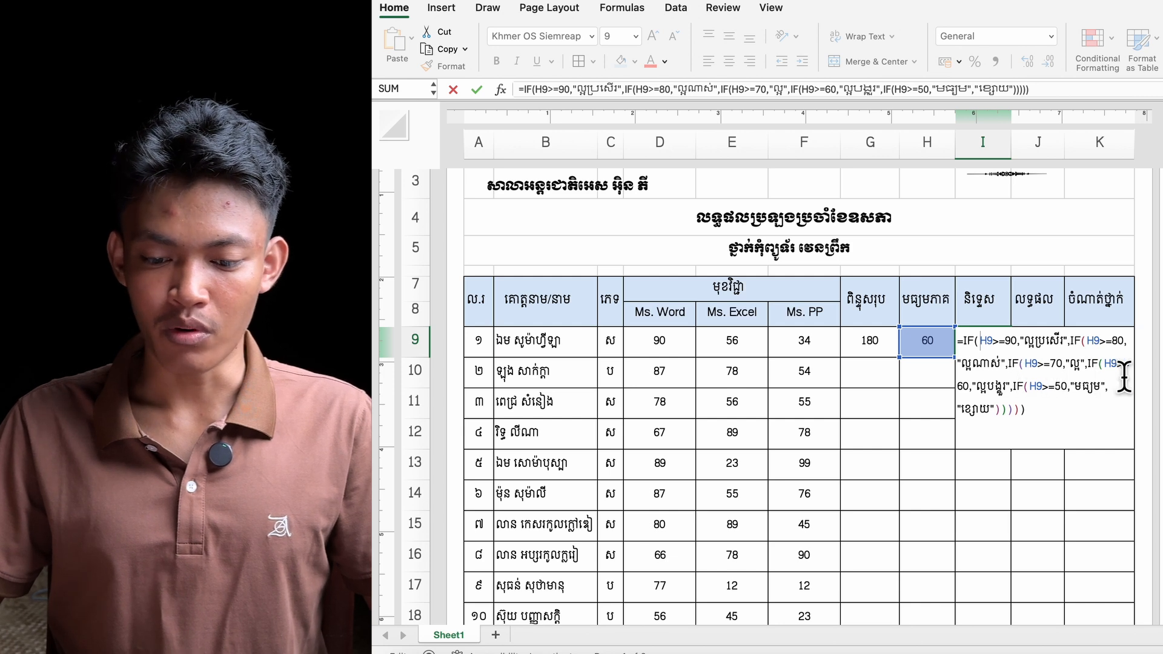
left_click_drag(1018, 397, 983, 399)
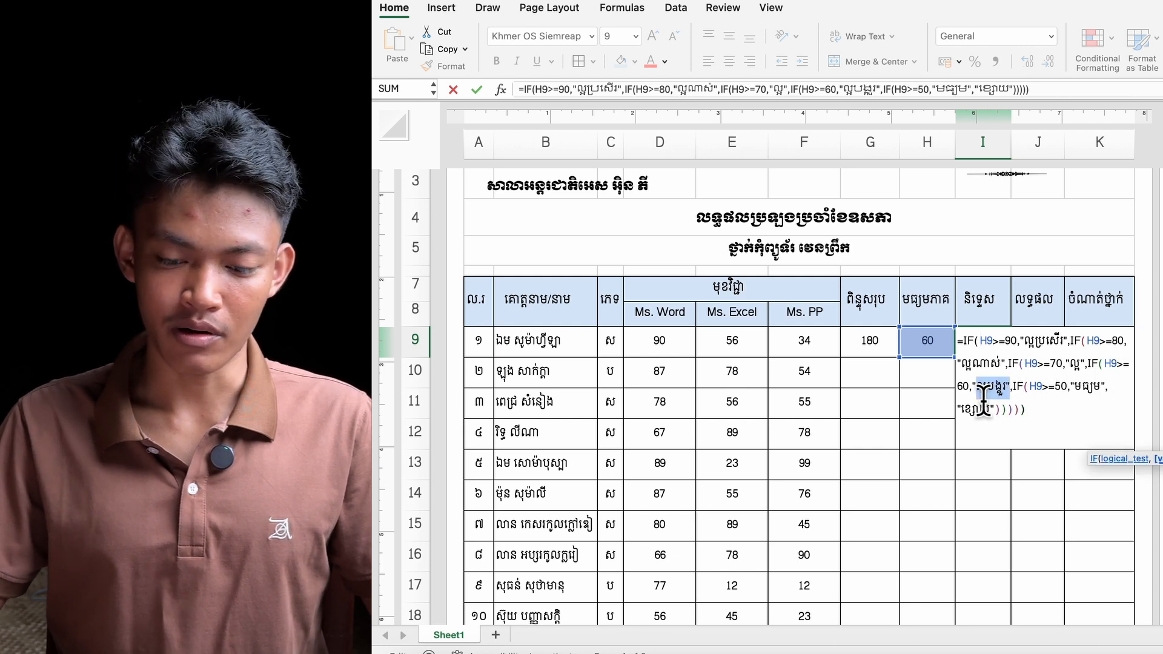
key("Return")
Enter an IF formula in J9 that returns "ជាប់" when H9>=50 and "ធ្លាប់" otherwise
left_click(1046, 333)
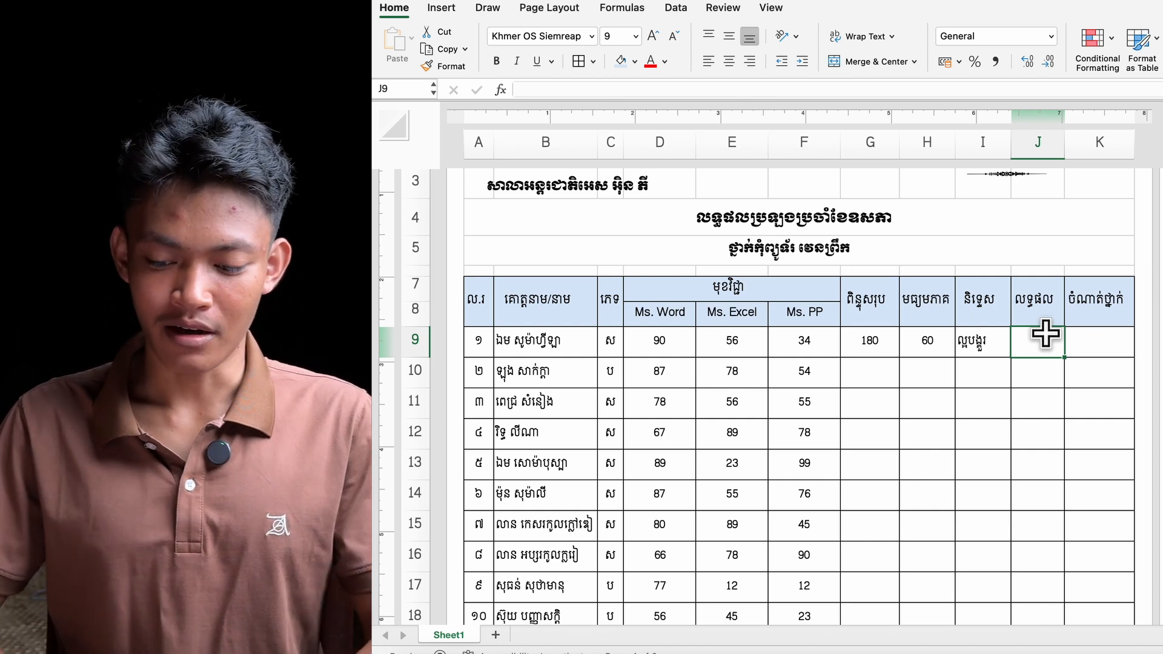
type("=IF(")
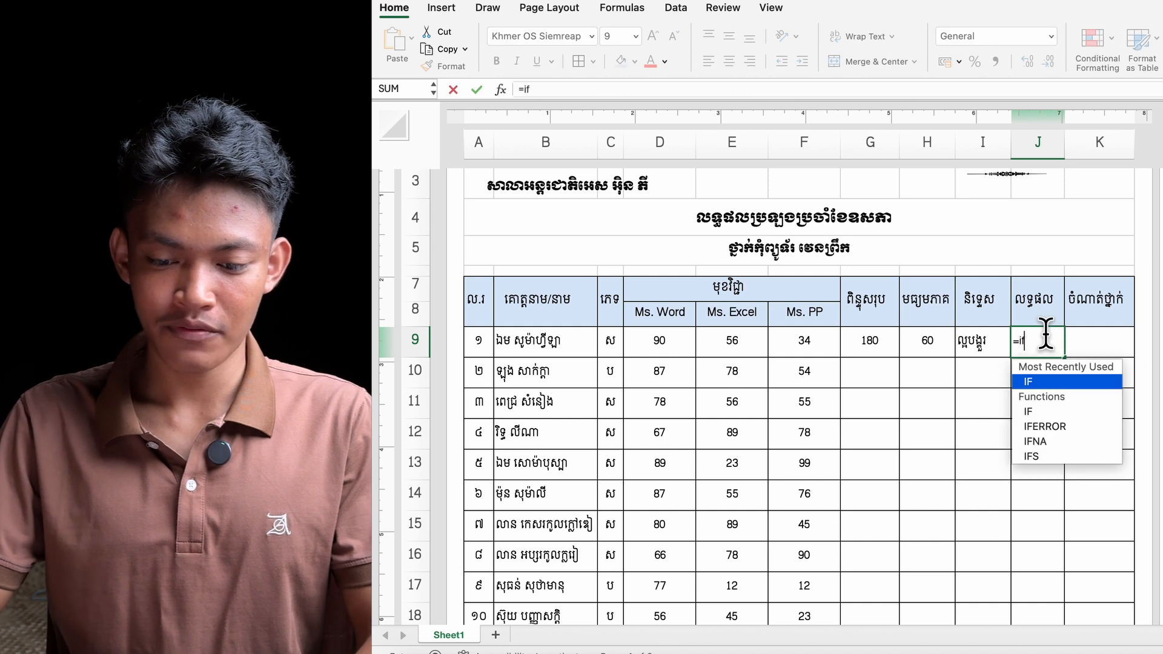
left_click(927, 339)
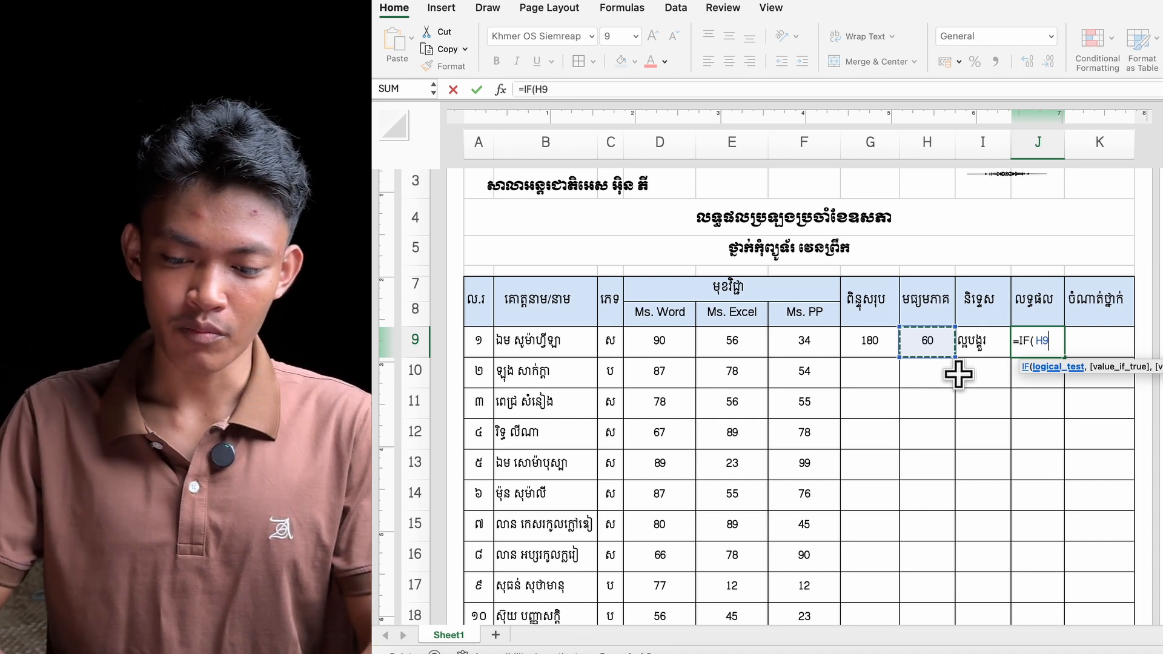
type(">=5")
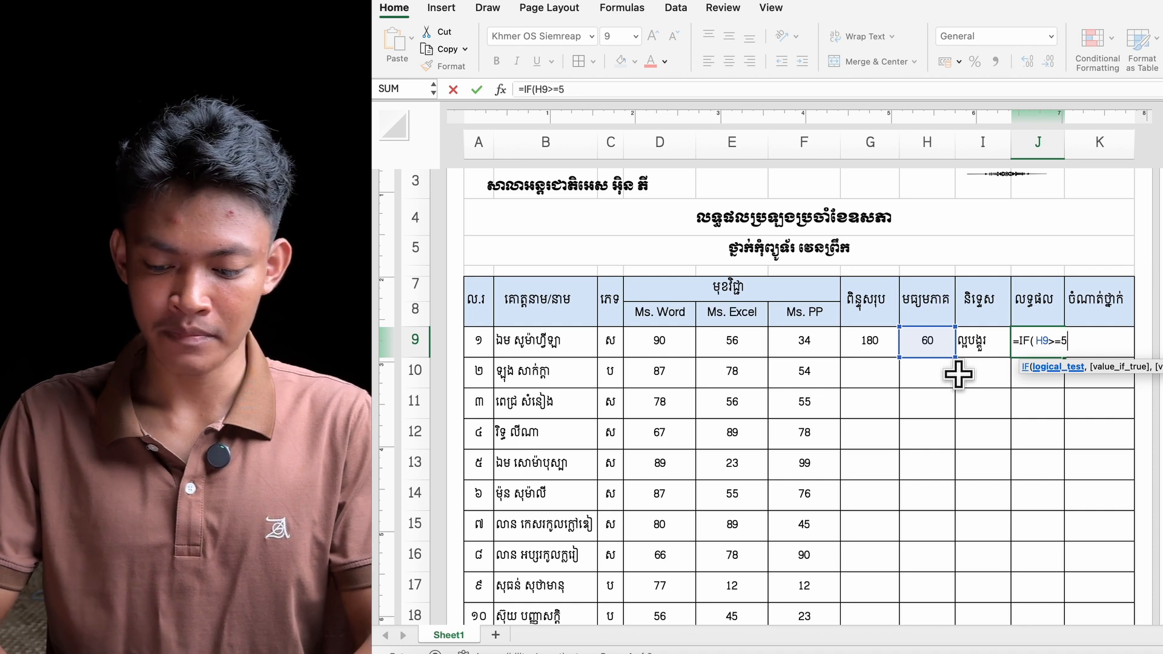
type("0,\"ជាប់")
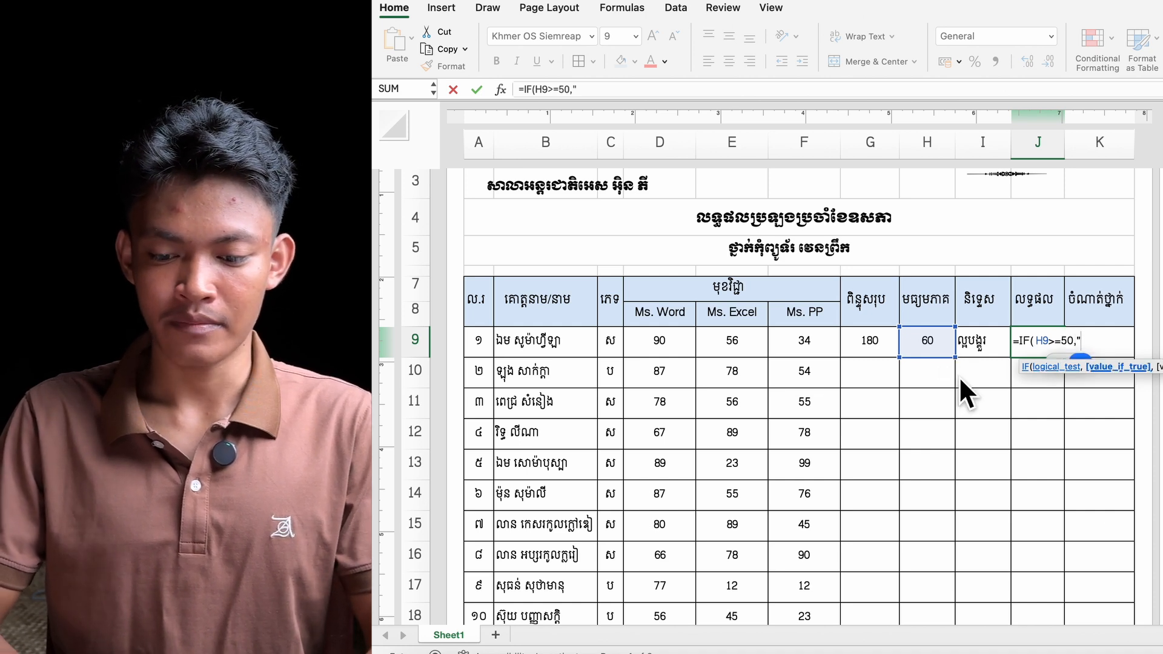
type("\",")
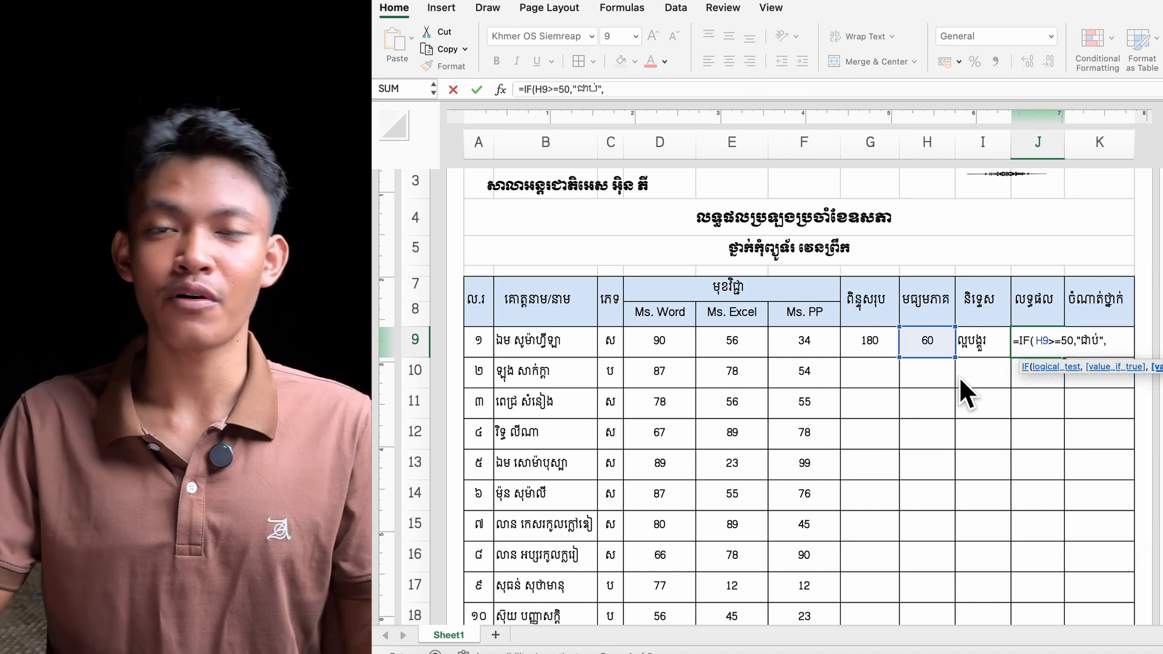
type("\"ធ")
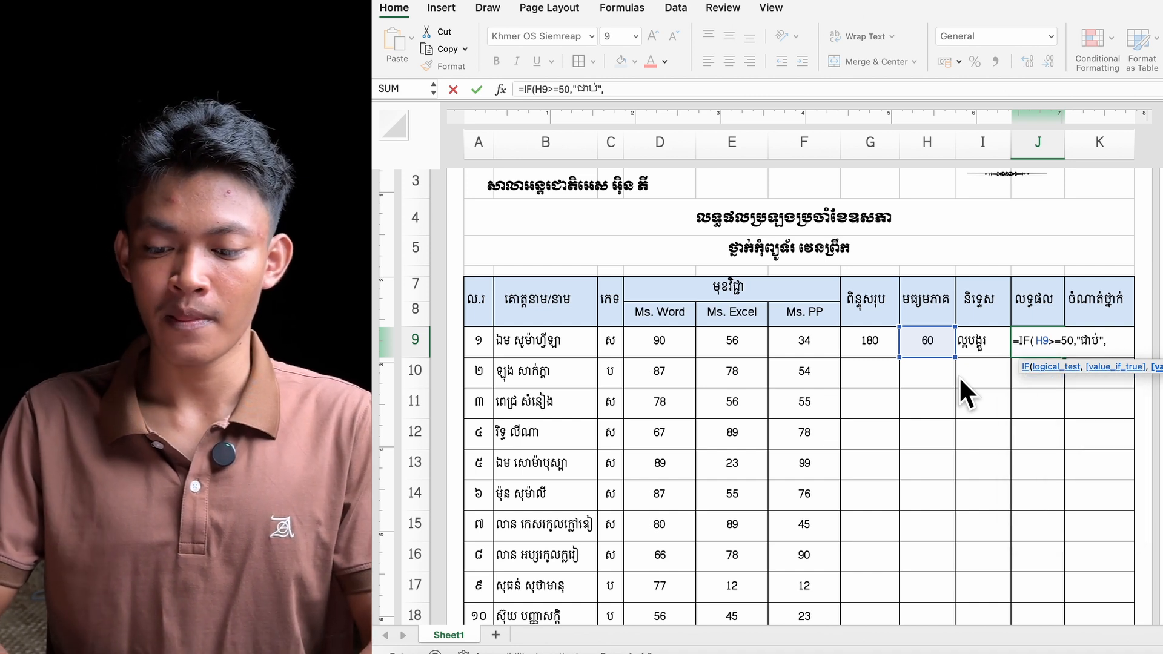
type("្លាក់")
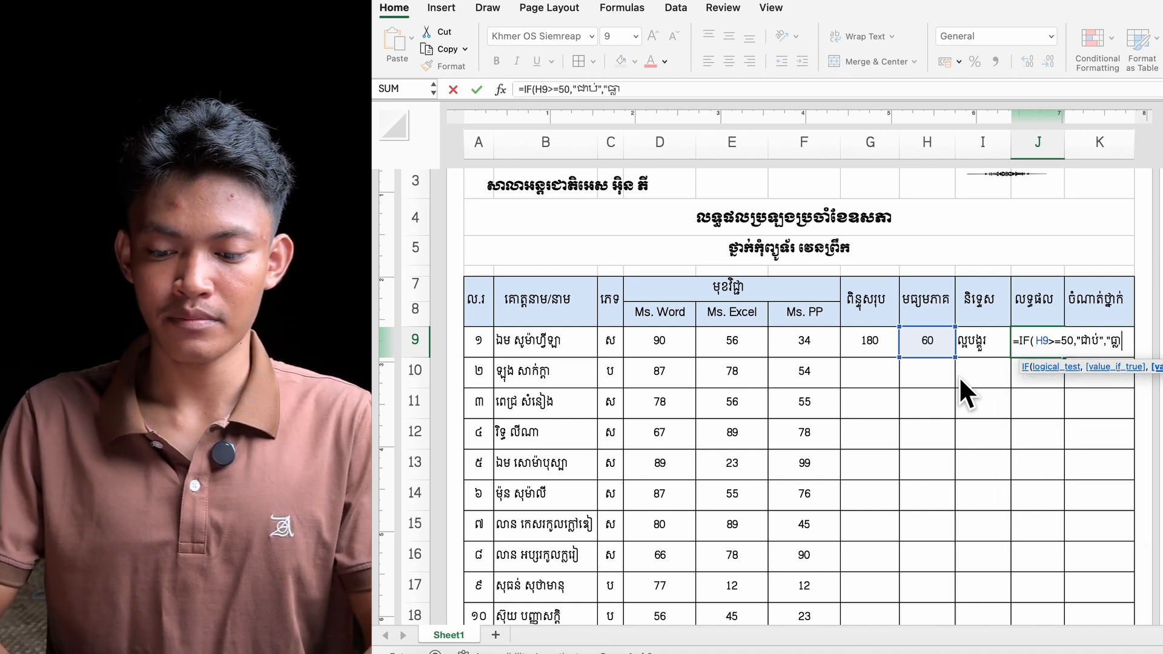
type("\"")
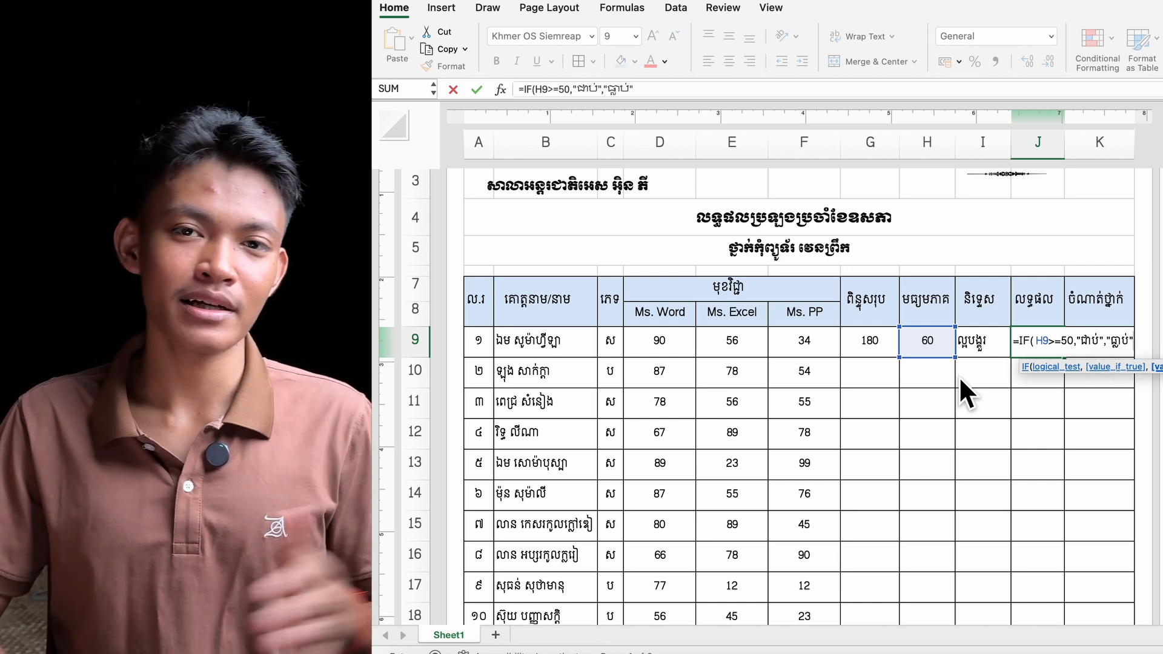
key("Return")
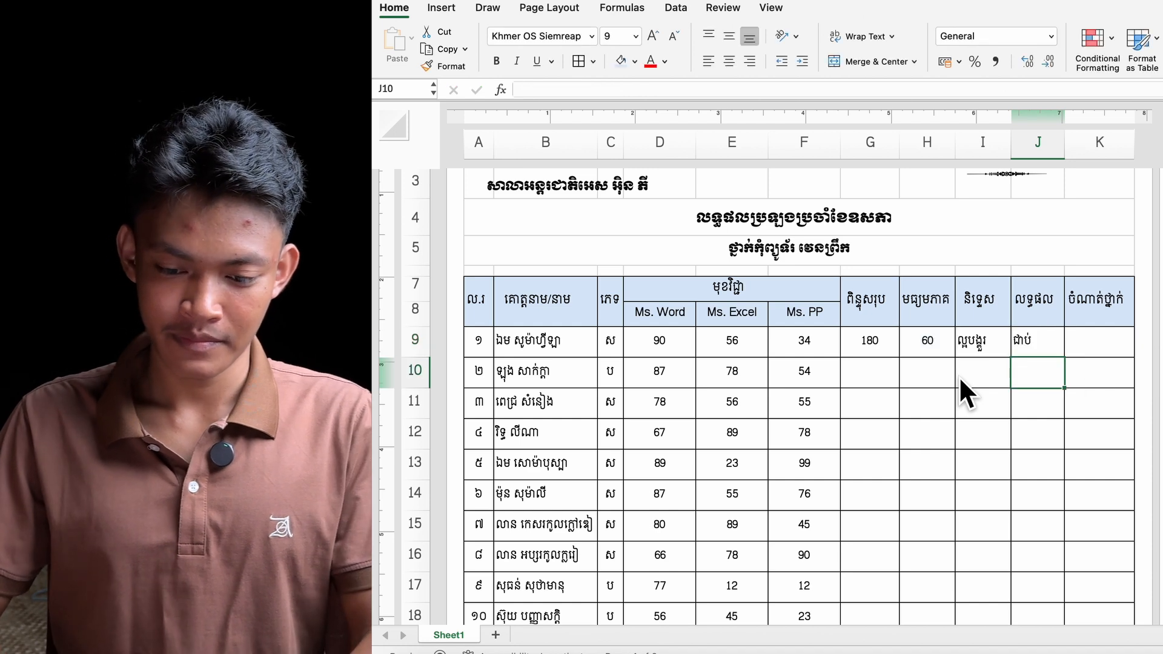
left_click(1025, 349)
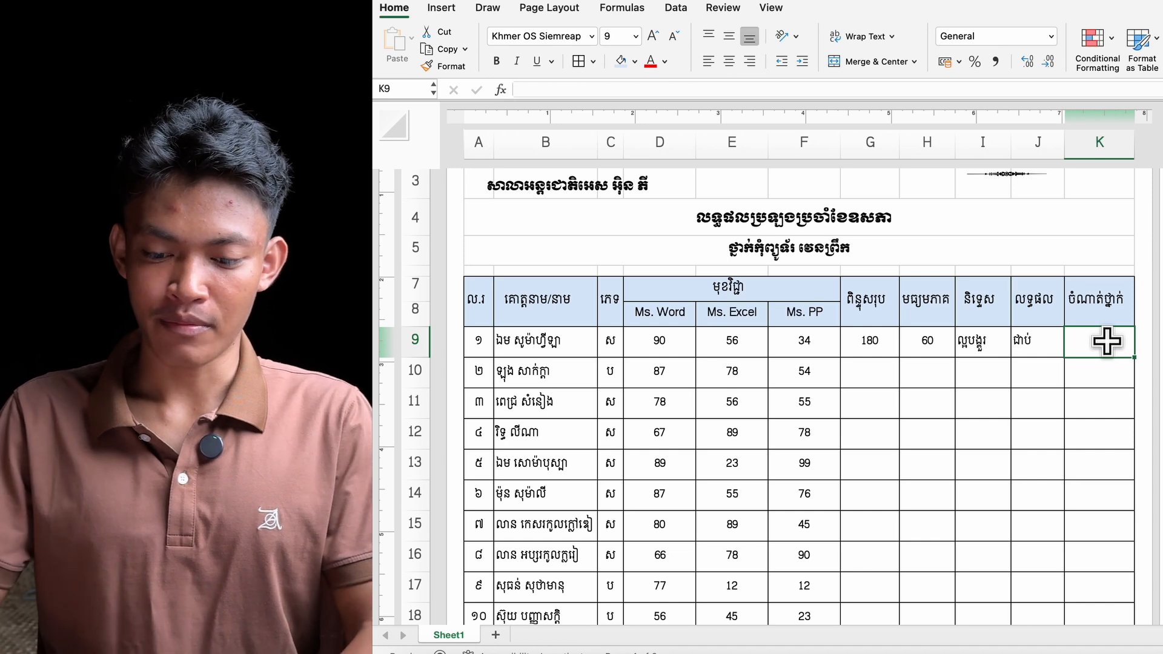
type("=ran")
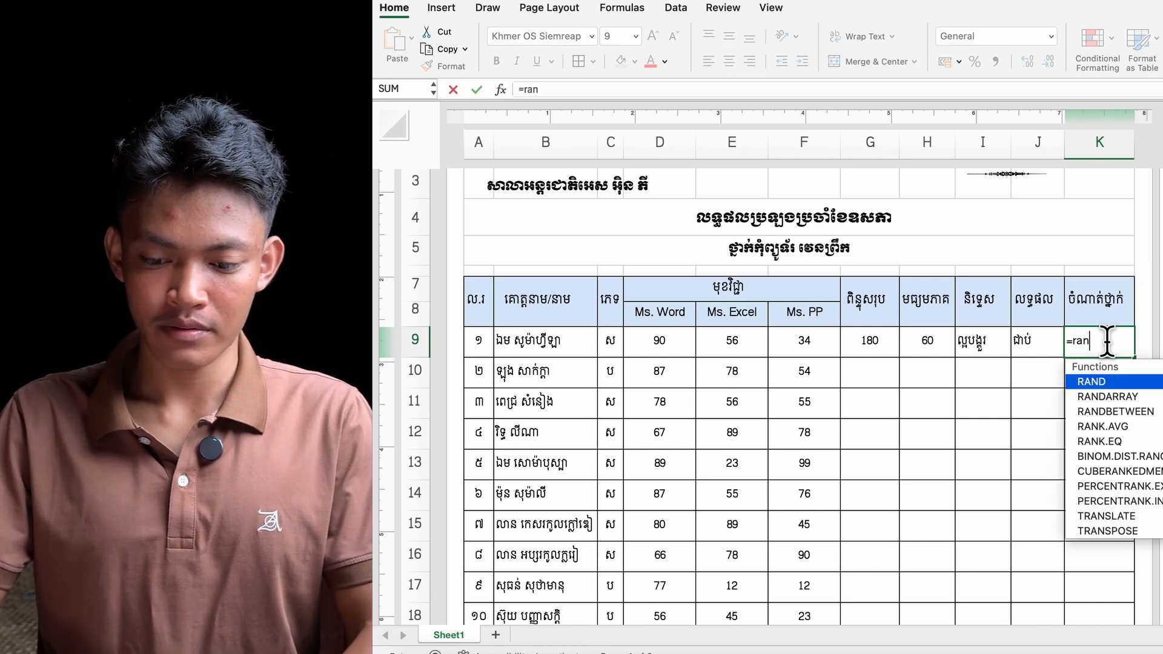
key("Tab")
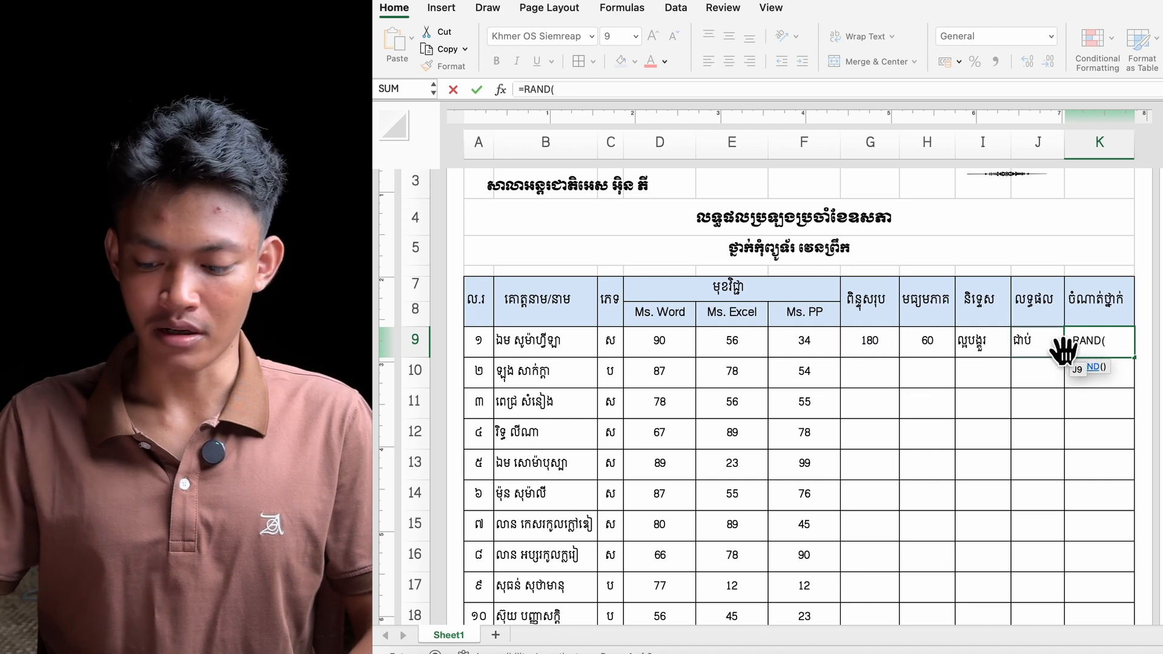
key("BackSpace")
key("BackSpace")
key("BackSpace")
key("BackSpace")
key("BackSpace")
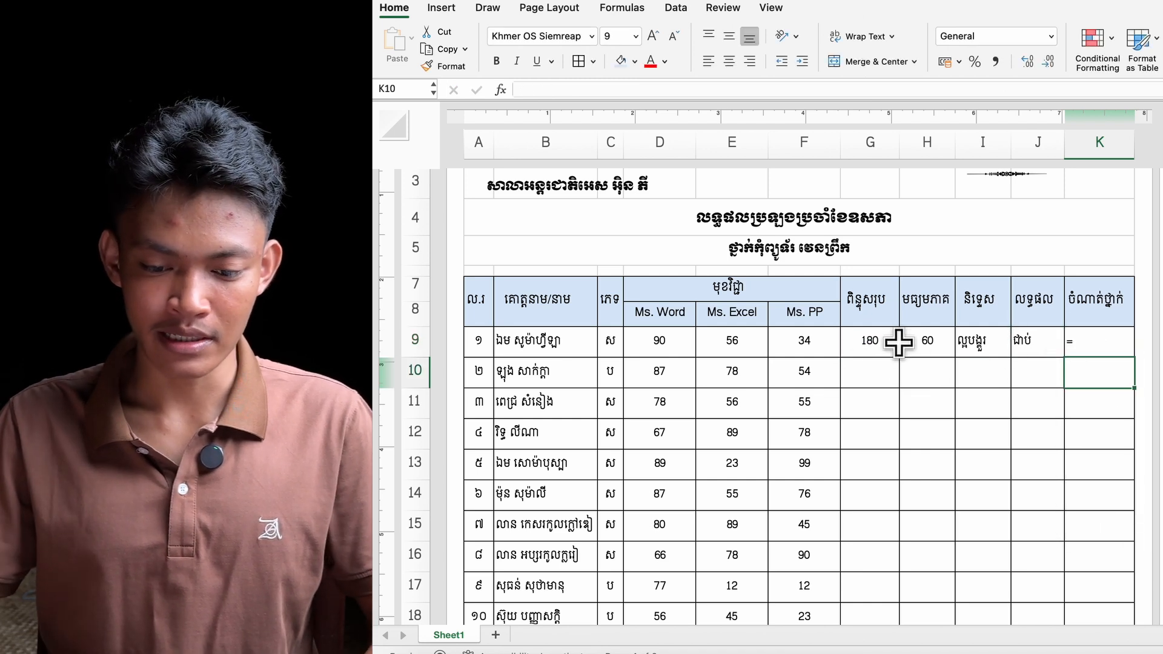
Fill the G9:J9 formulas down to row 18 and centre the contents of G9:J18 horizontally
left_click_drag(866, 338, 1034, 469)
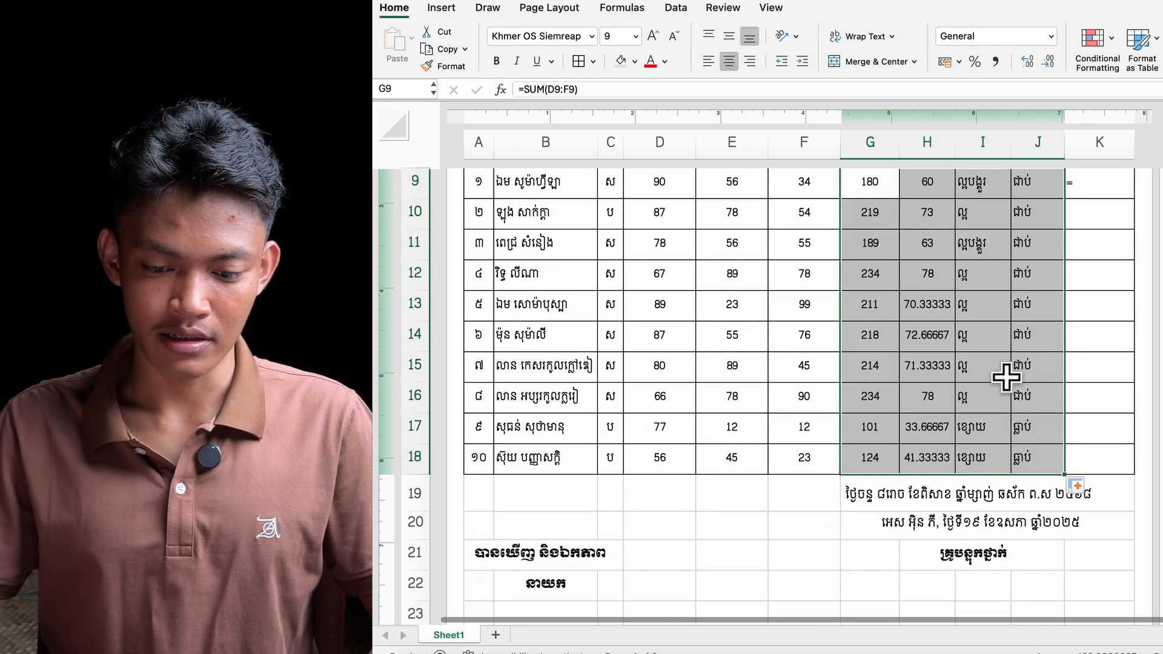
scroll(1006, 372, "up", 5)
scroll(1005, 376, "down", 3)
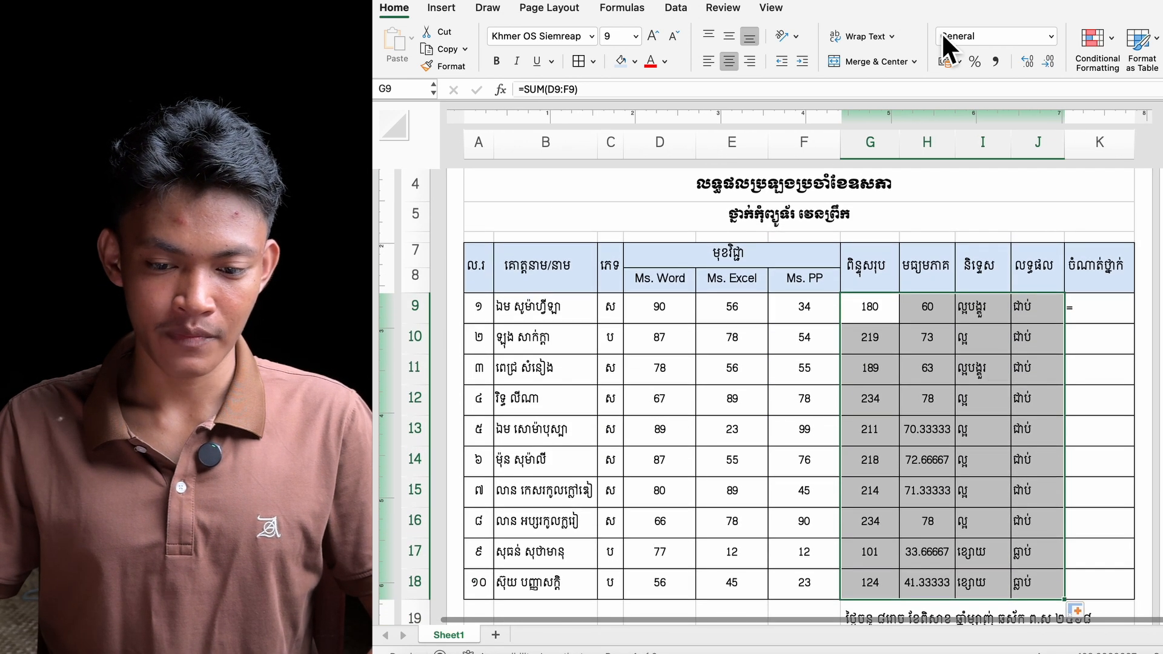
left_click(741, 63)
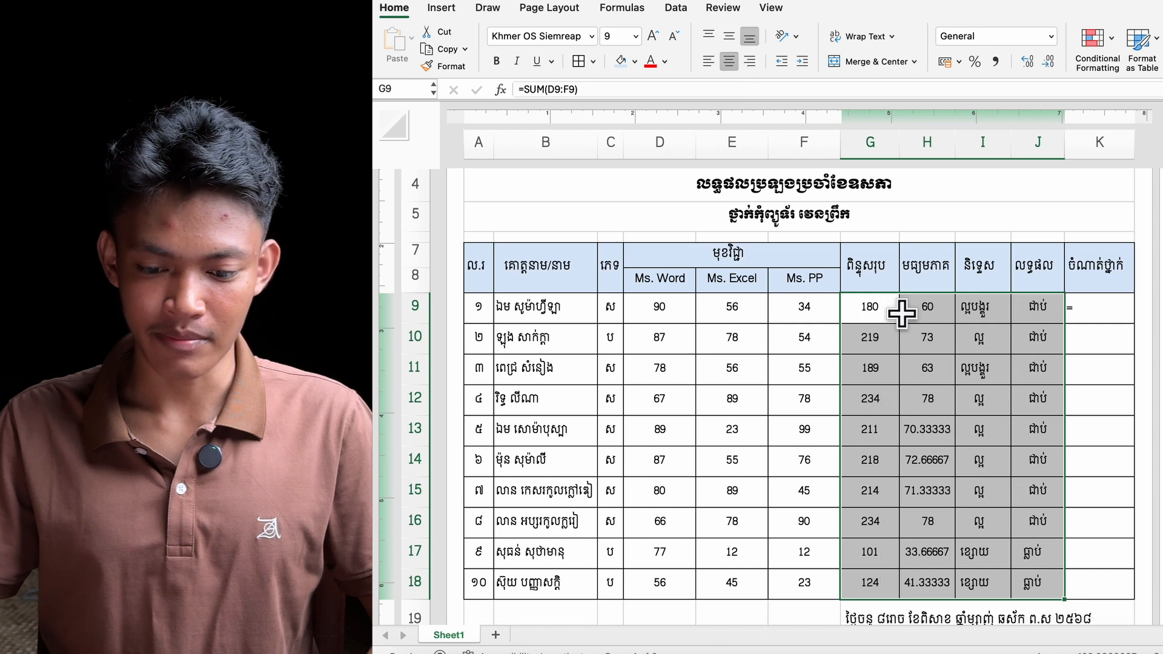
left_click(1025, 371)
Format the averages in H9:H18 to show two decimal places
scroll(901, 470, "up", 3)
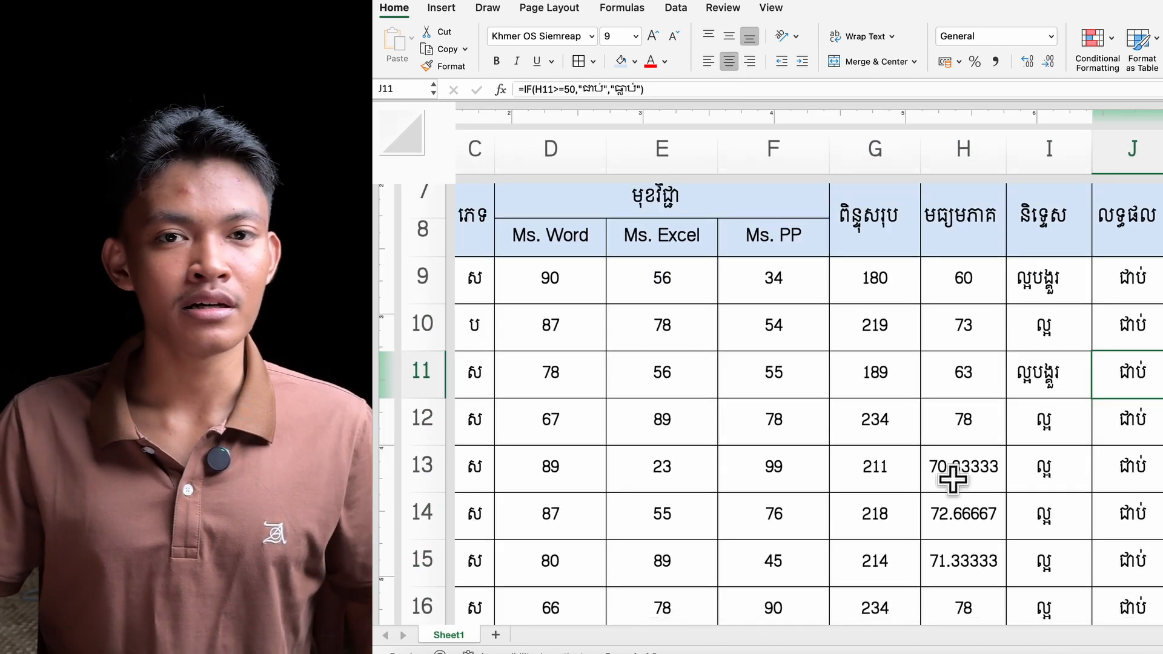
scroll(953, 480, "down", 1)
scroll(953, 480, "down", 2)
scroll(956, 478, "up", 1)
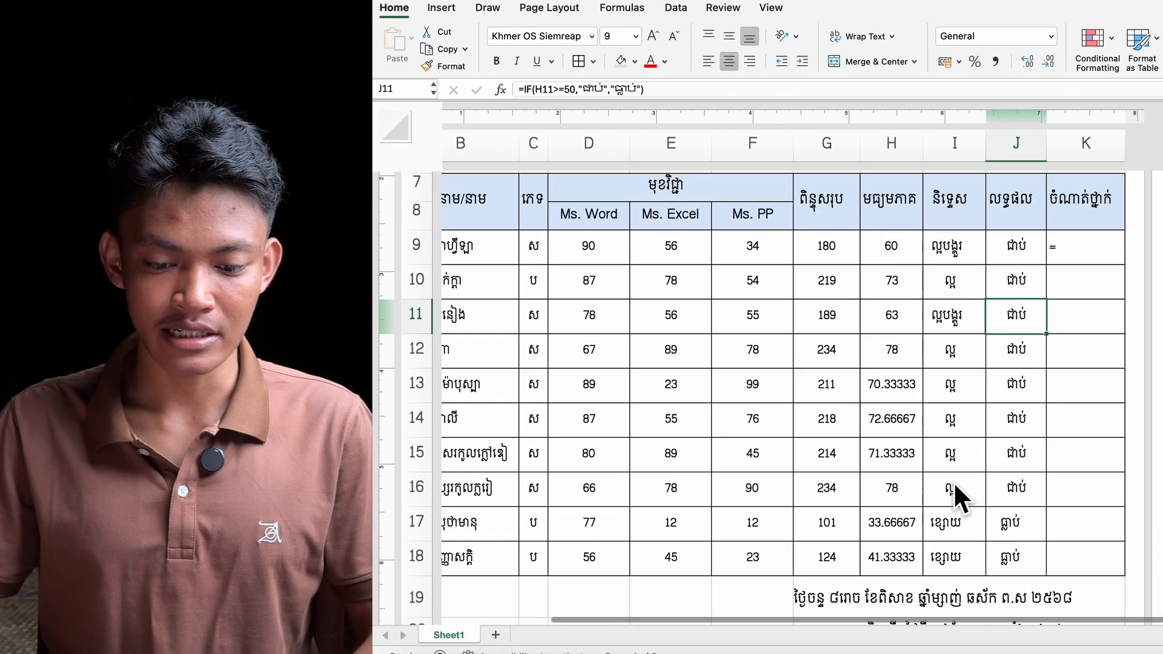
left_click_drag(892, 250, 890, 552)
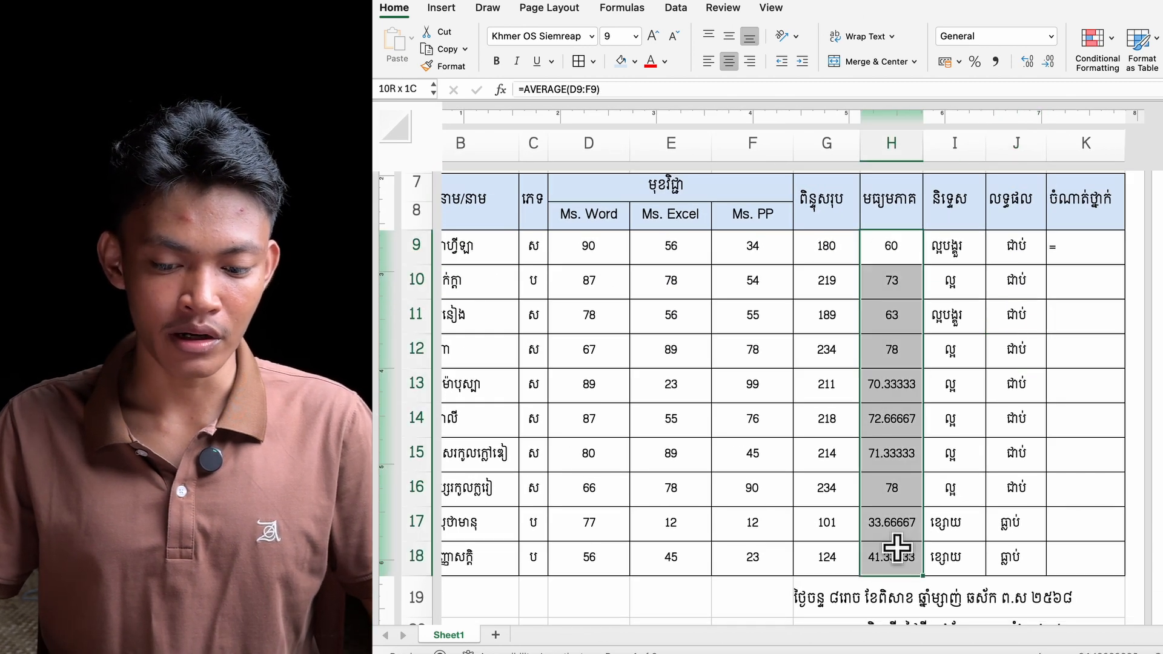
left_click(1052, 61)
left_click(1051, 61)
left_click(1052, 61)
left_click(1051, 61)
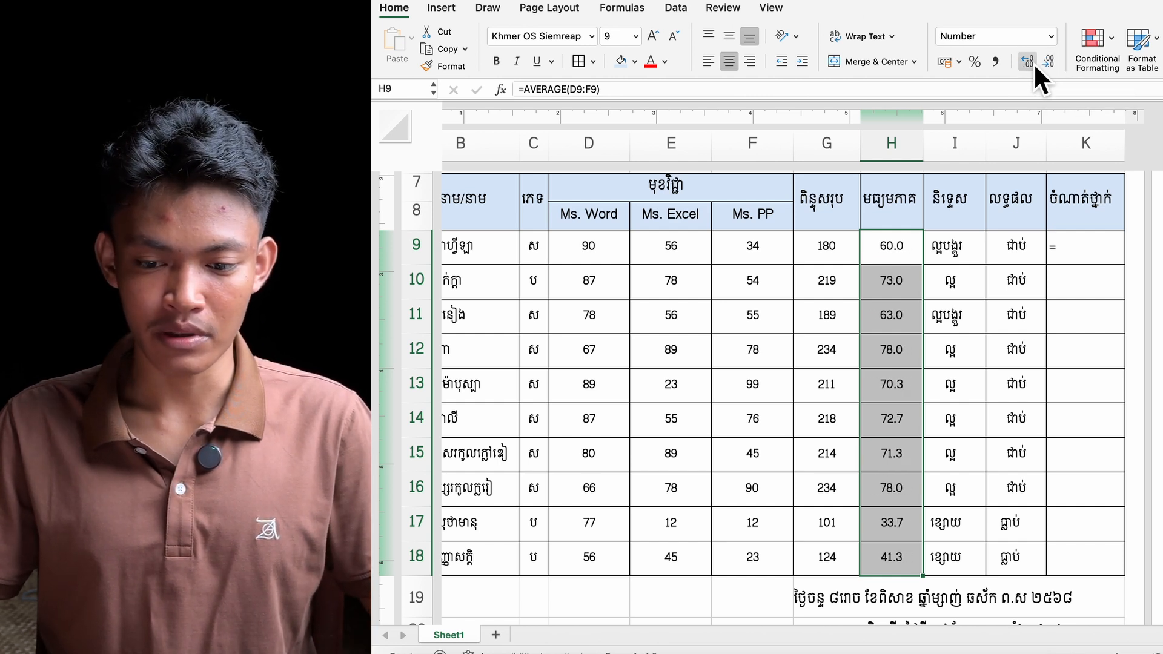
left_click(1028, 61)
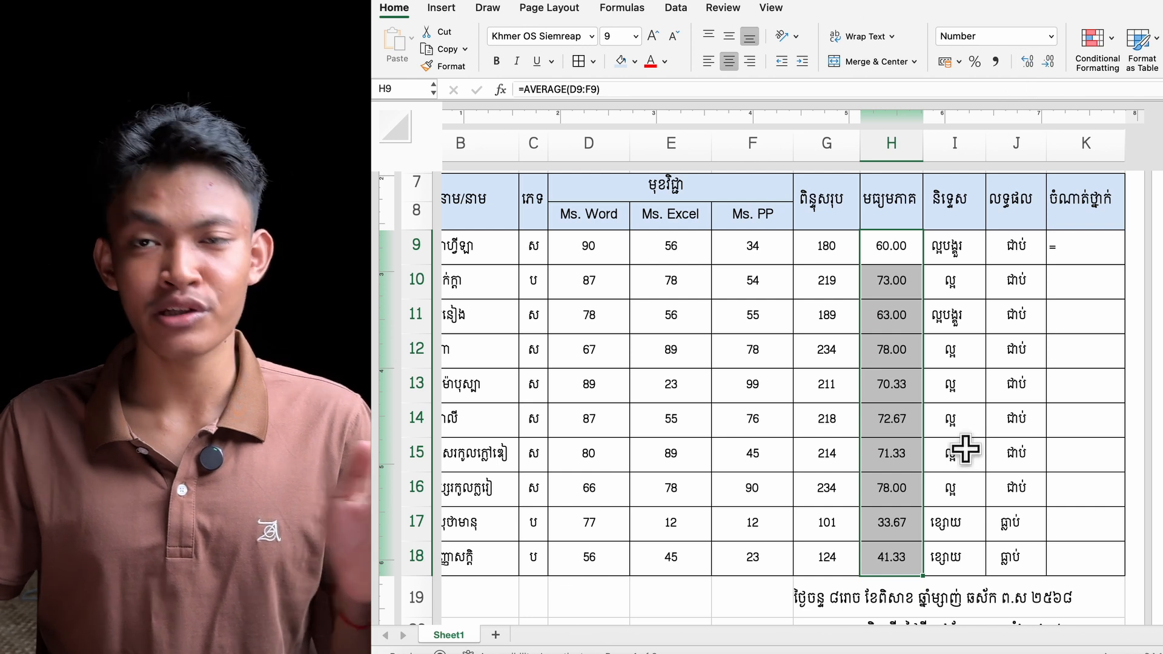
Start a formula in K9 with the RANK function, leaving its first argument empty
left_click(1090, 251)
double_click(1094, 249)
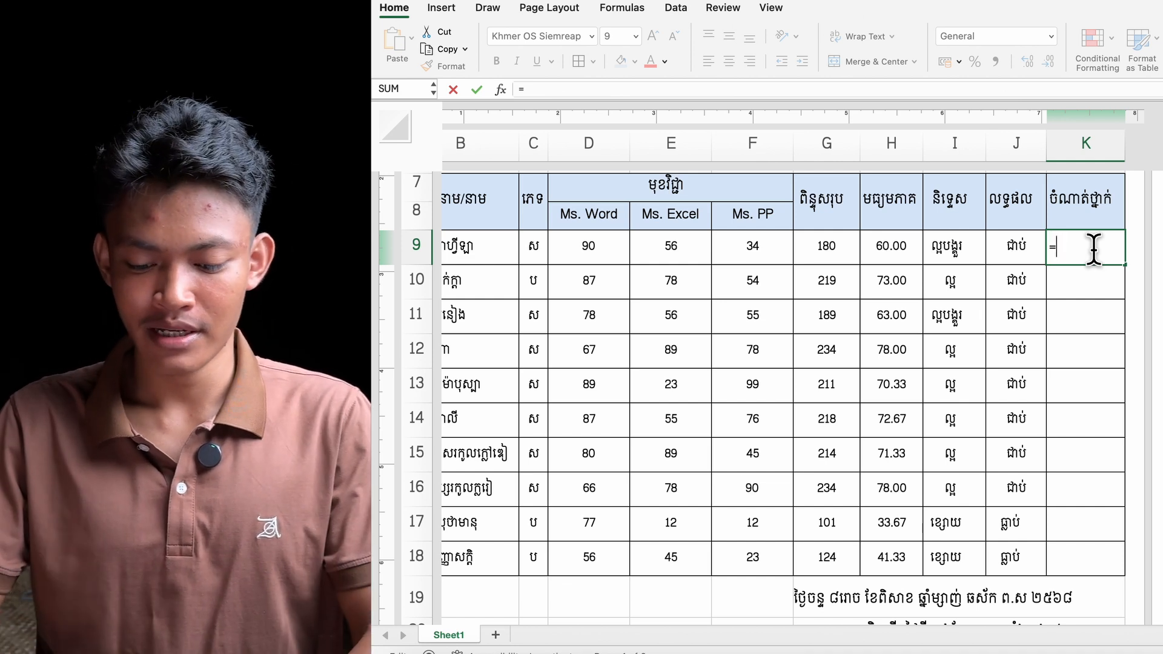
type("rand(")
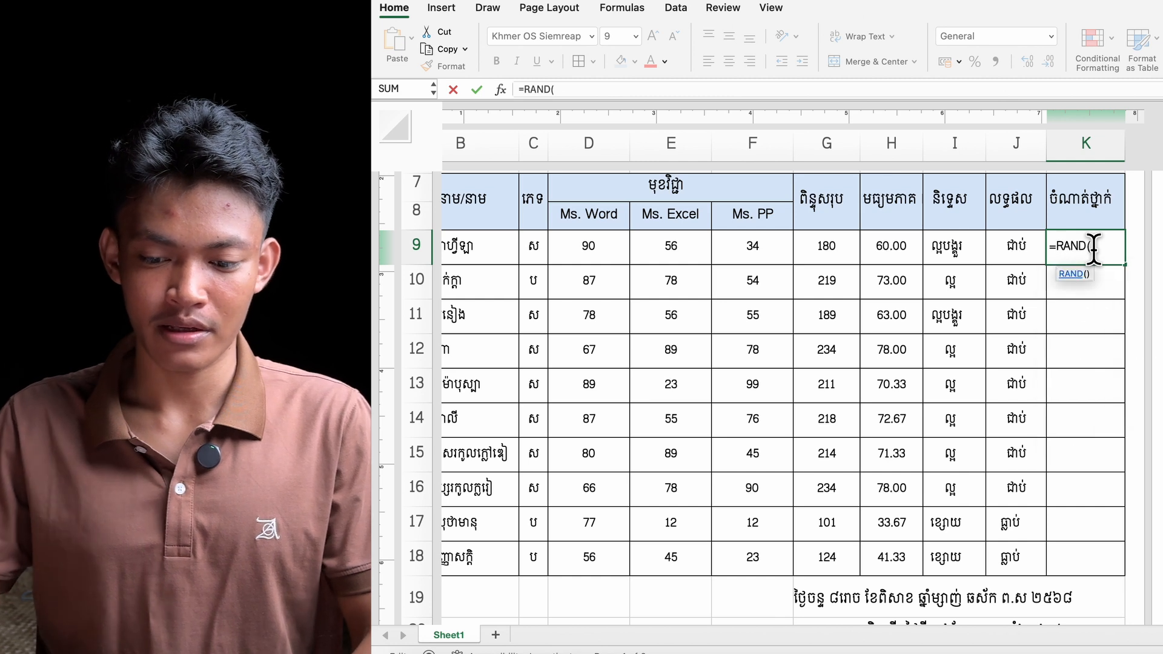
key("BackSpace")
key("BackSpace")
key("BackSpace")
type("nk")
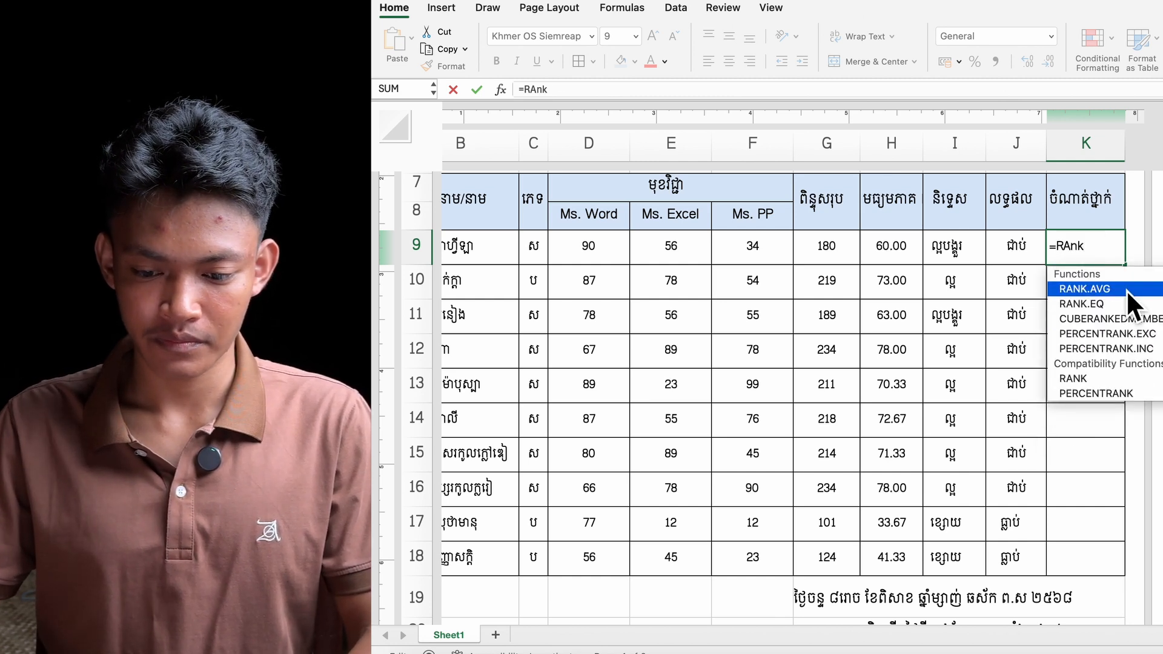
double_click(1115, 381)
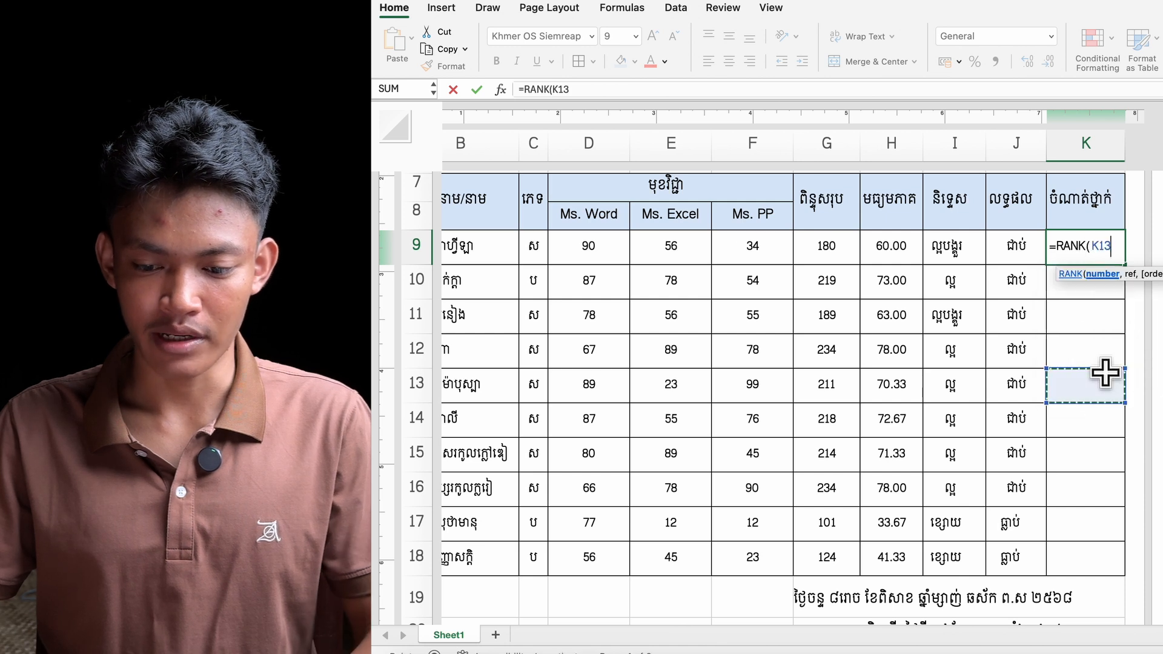
key("BackSpace")
key("BackSpace")
key("BackSpace")
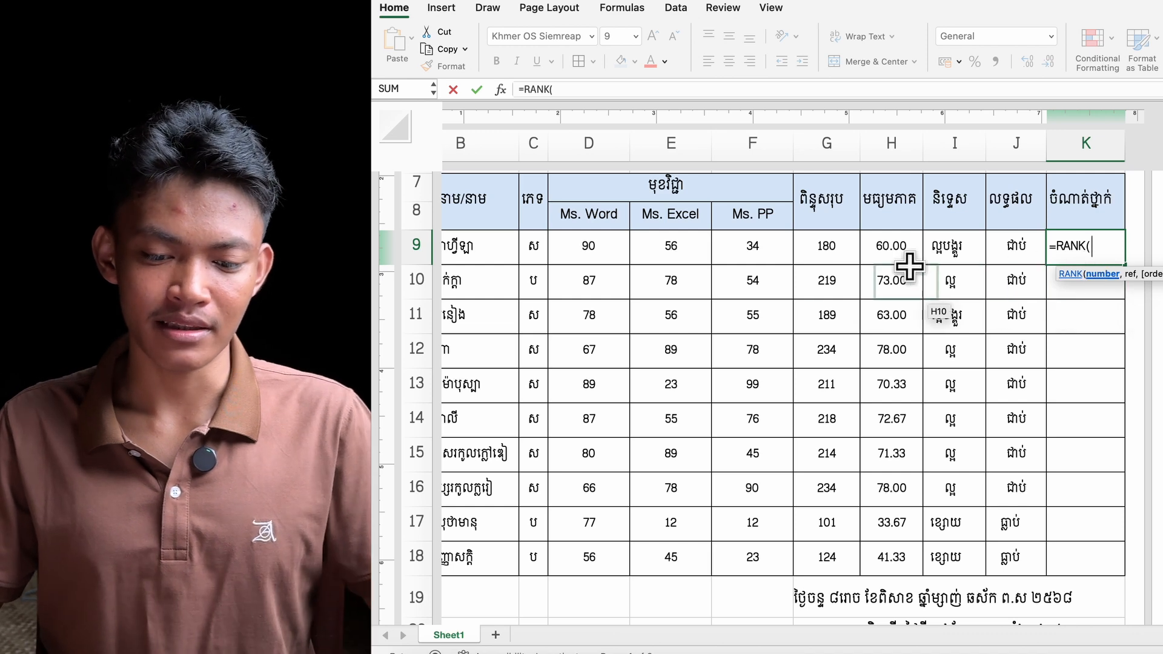
Complete the K9 rank formula to rank G9 within the absolute range $G$9:$G$18, using order 0 for descending
left_click(833, 247)
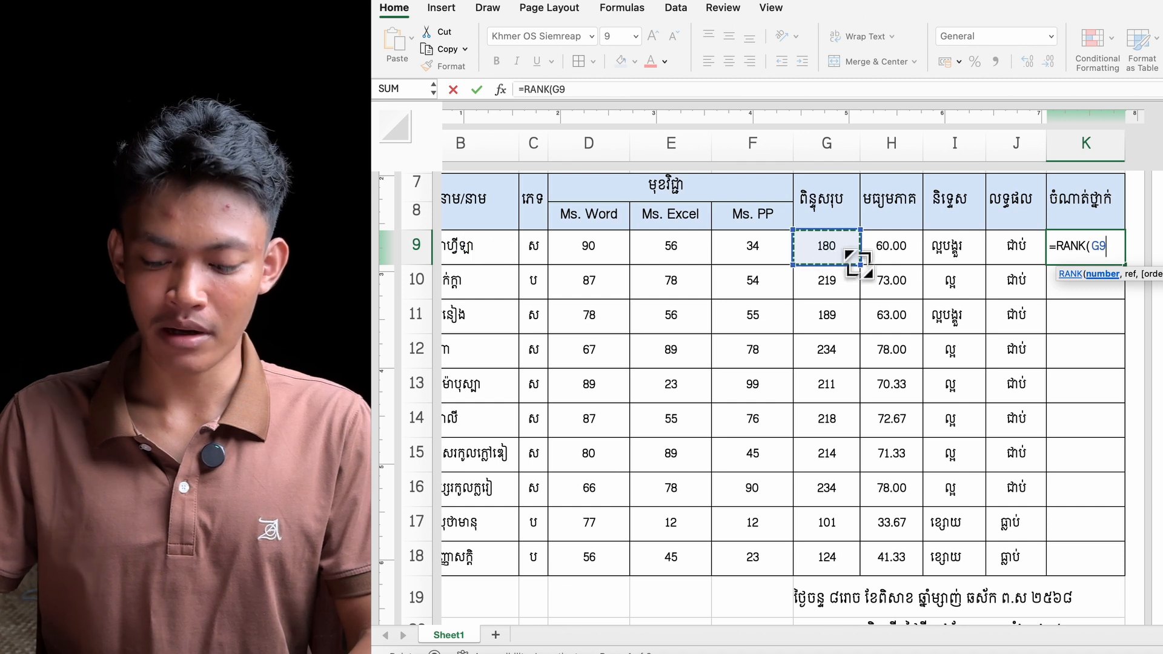
type(",")
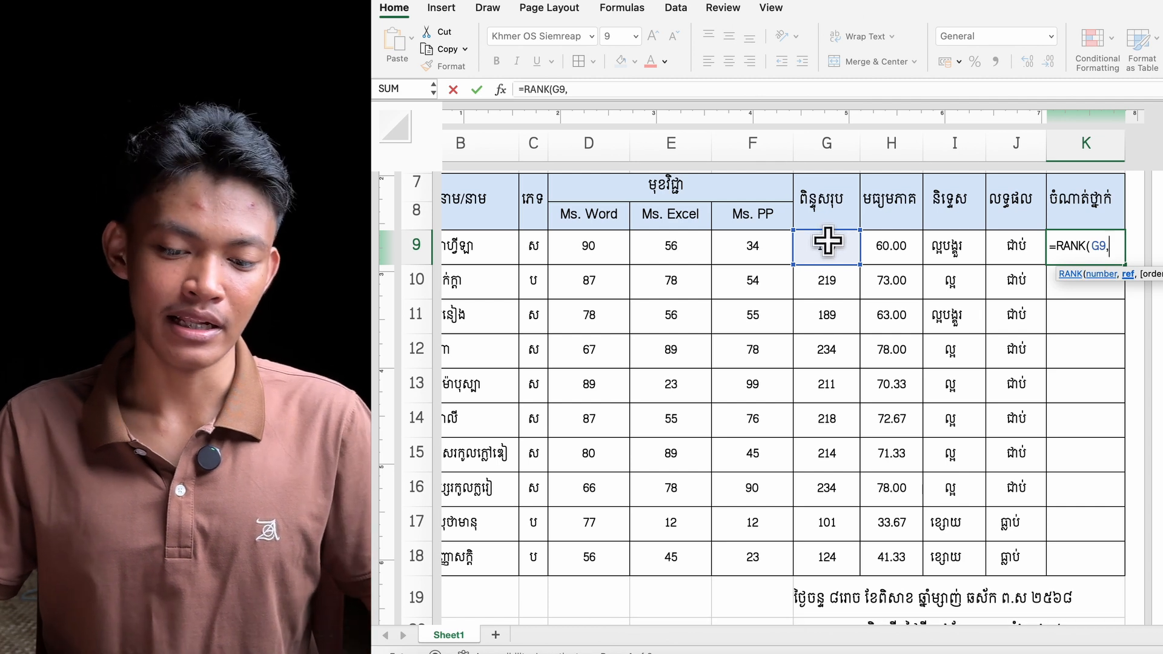
left_click_drag(826, 241, 825, 546)
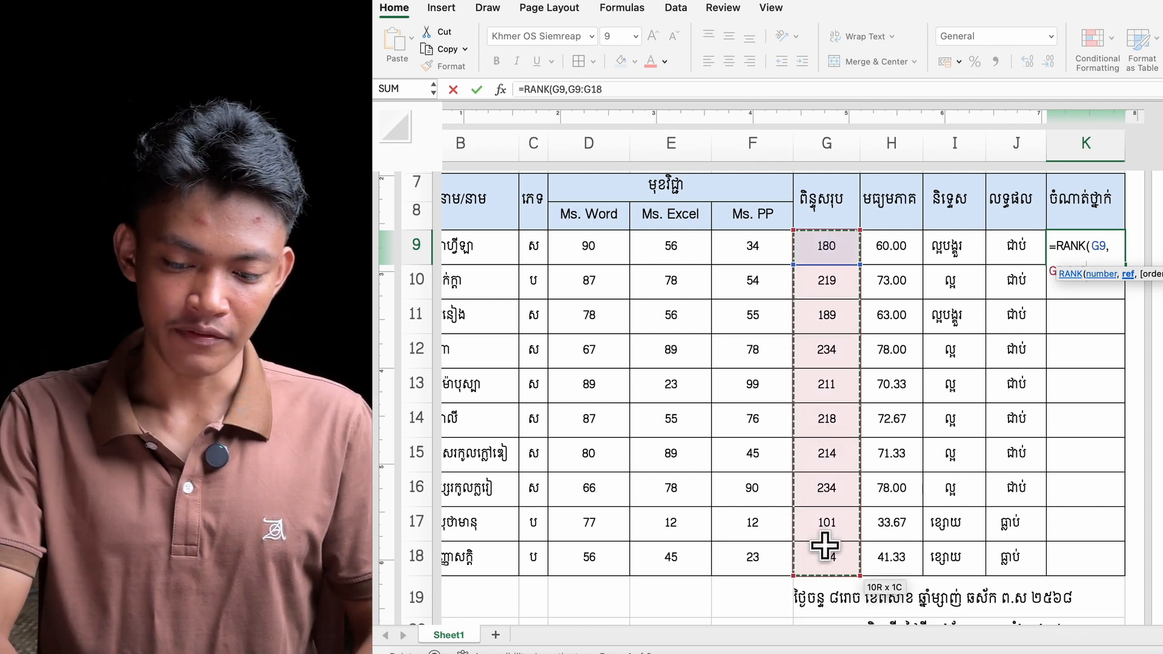
key("F4")
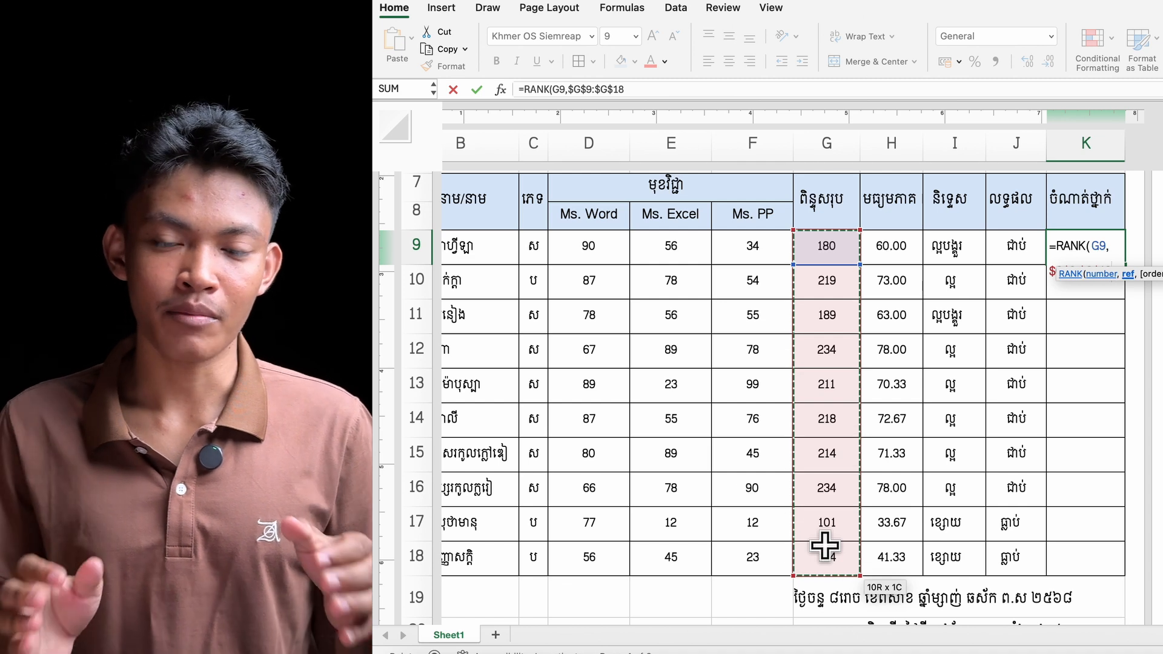
type(",")
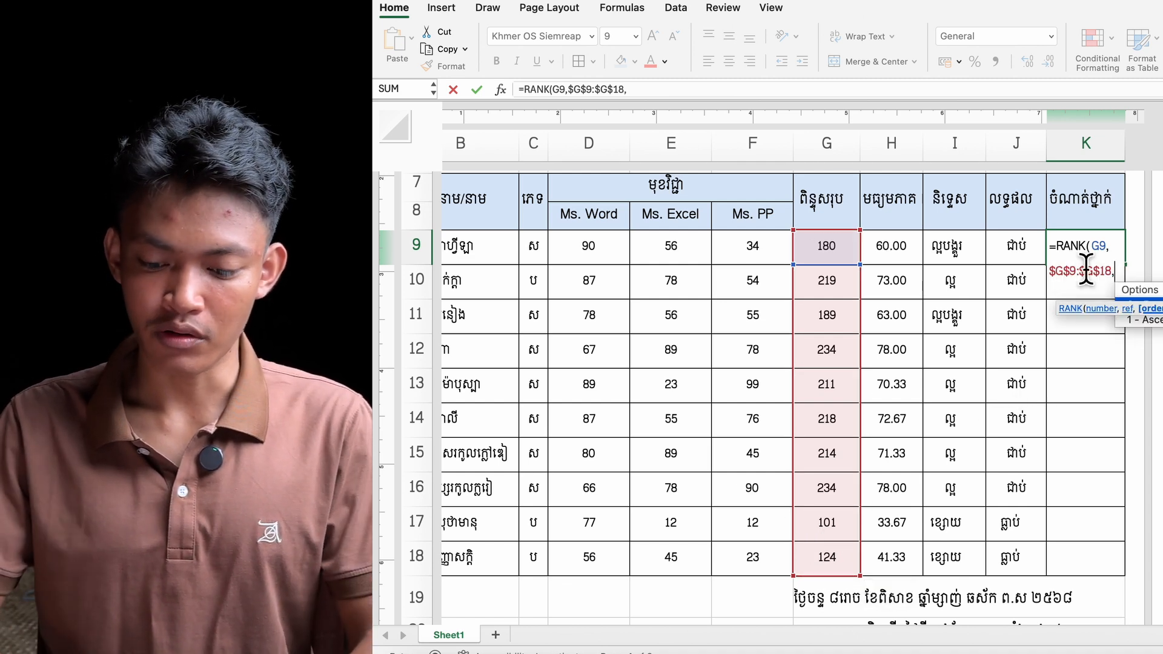
type("0")
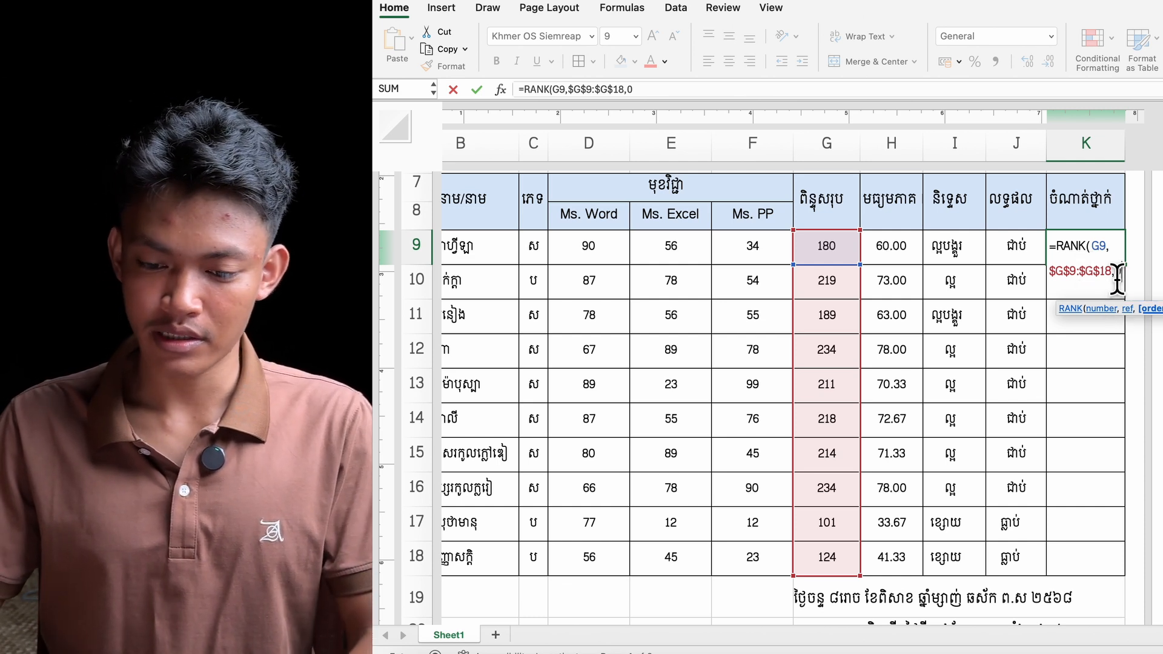
key("Return")
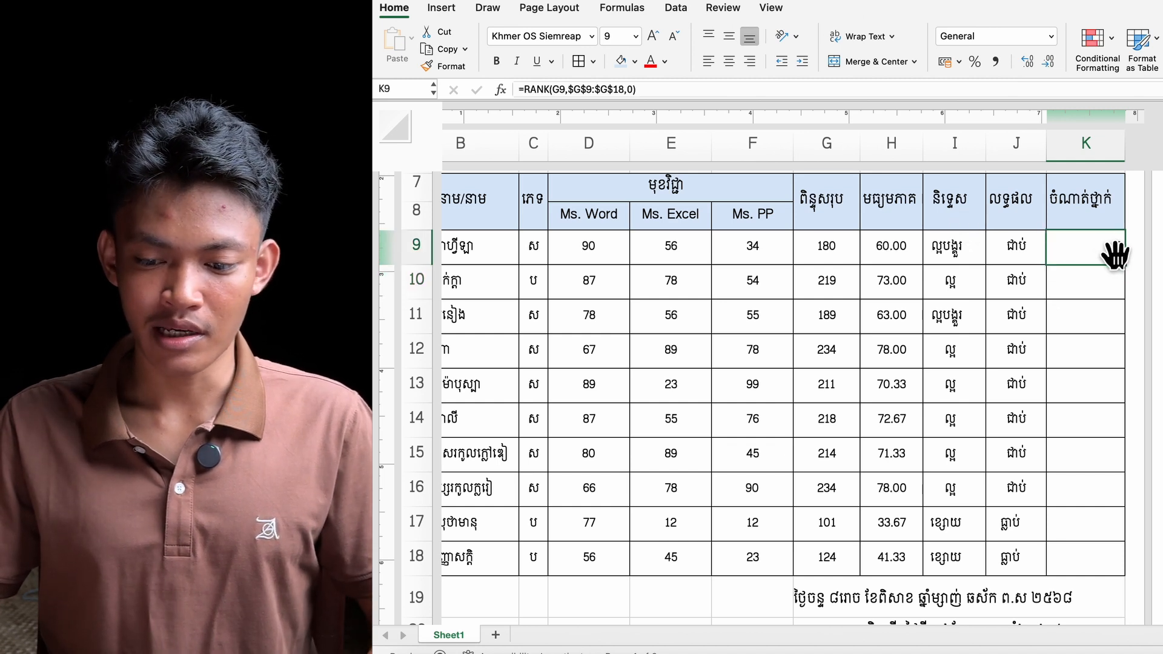
Fill the K9 rank formula down to K18 and centre the ranks horizontally
left_click_drag(1121, 262, 1124, 587)
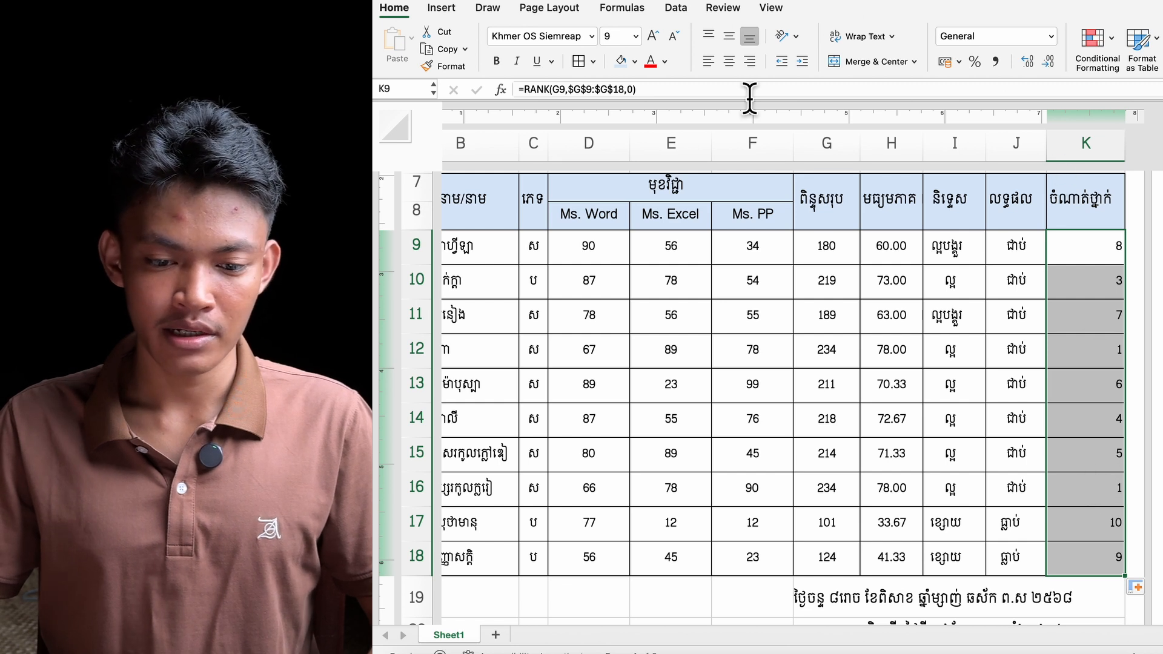
left_click(730, 58)
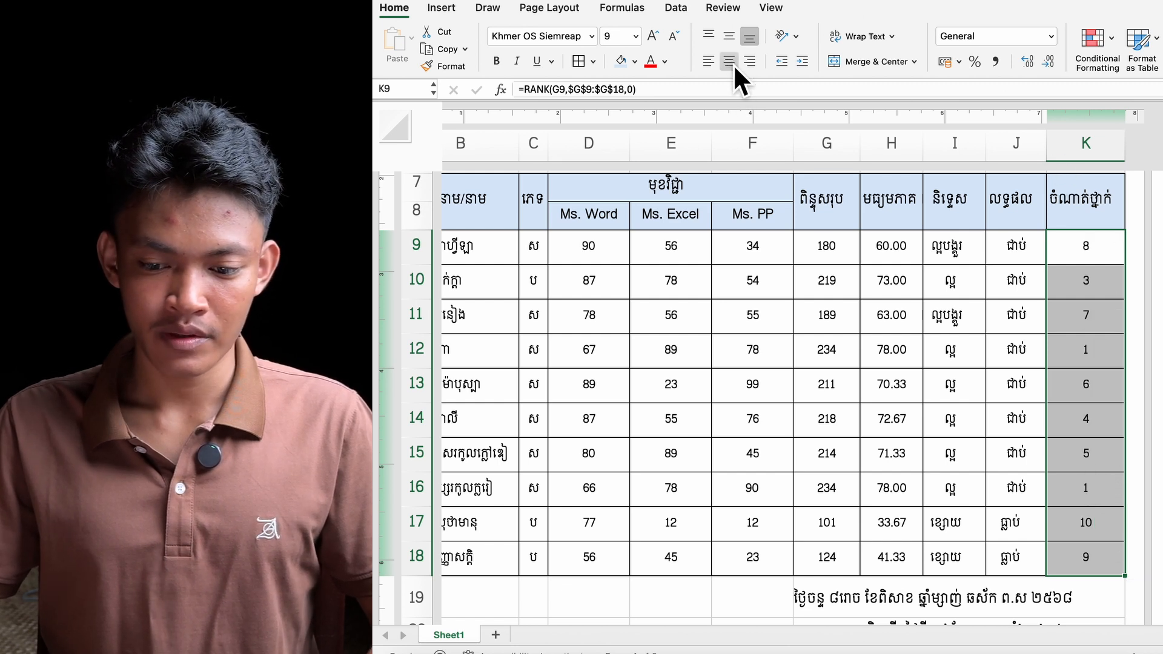
left_click(1094, 379)
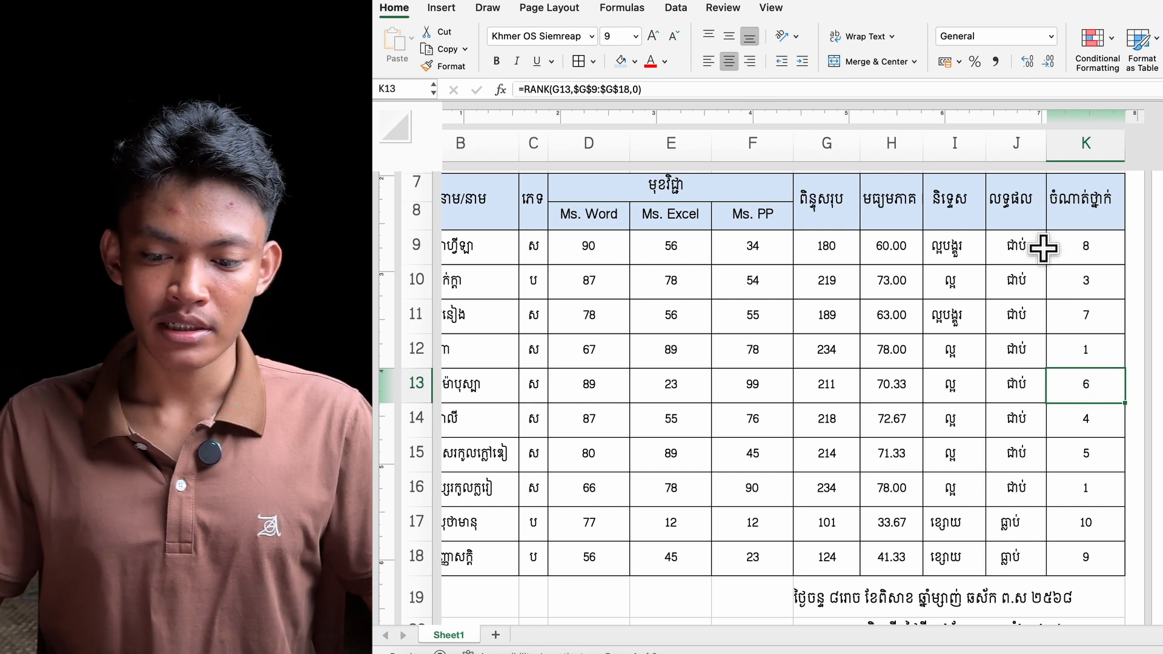
Sort the student rows B9:K18 by the class rank in column K from smallest to largest, leaving column A's numbering out
left_click_drag(1048, 246, 483, 553)
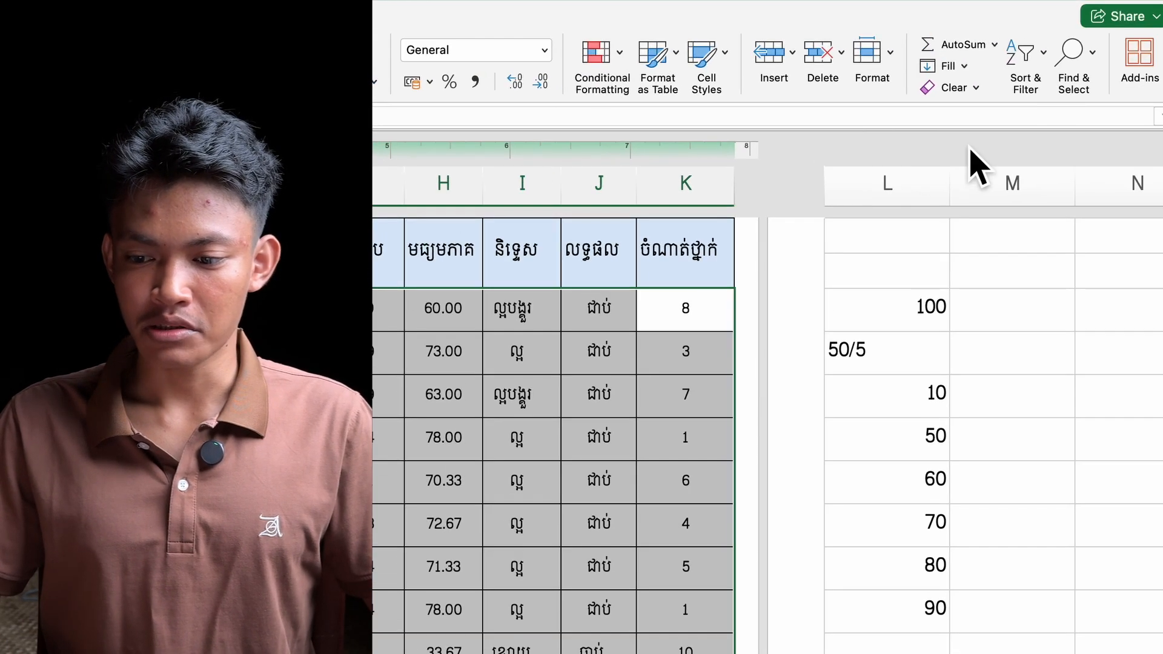
left_click(1028, 61)
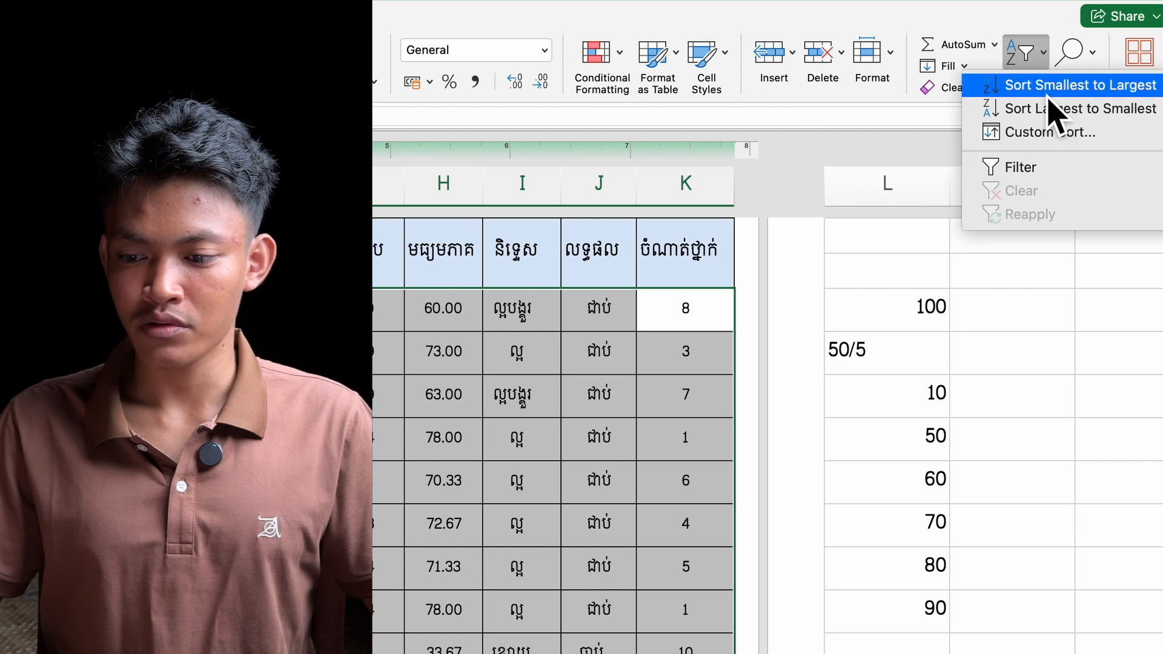
left_click(1097, 86)
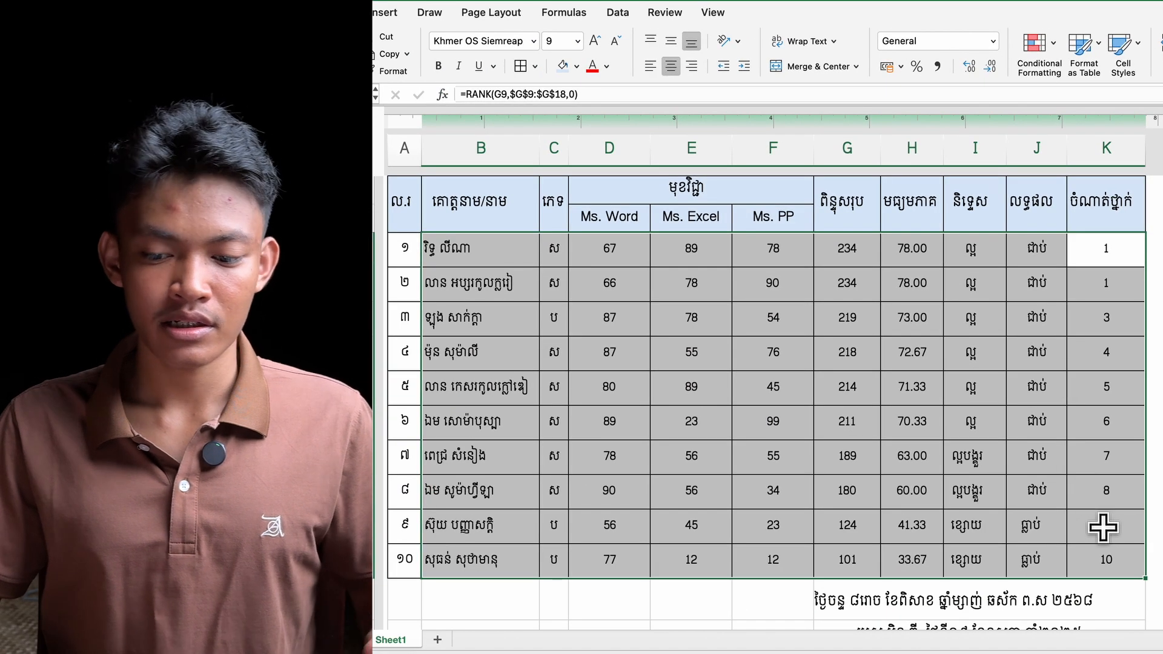
left_click(1046, 543)
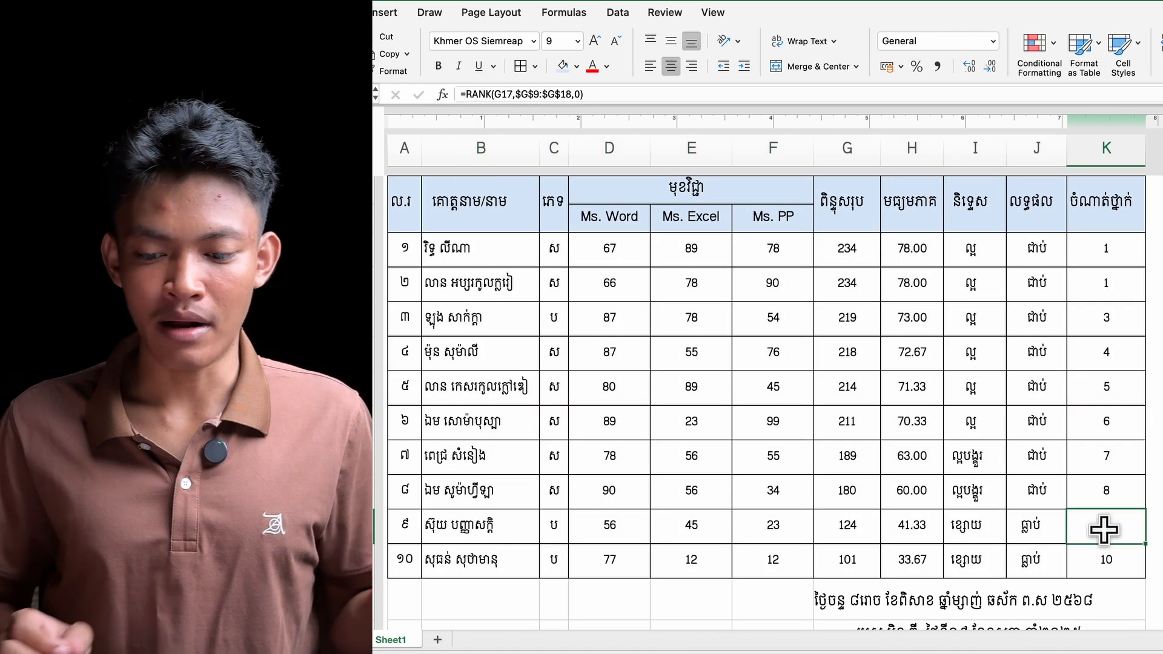